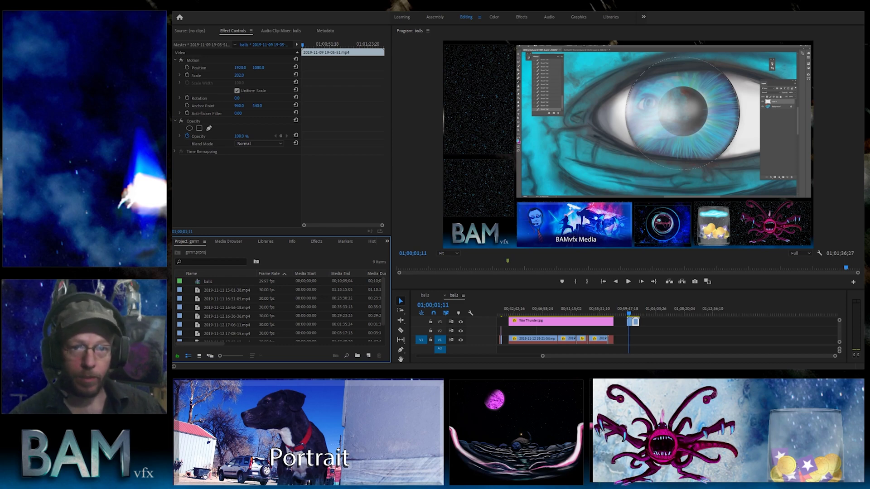
- Scrub through the time-lapse footage and select both time-lapse clips on track V3
{"action": "left_click", "coordinate": [633, 310]}
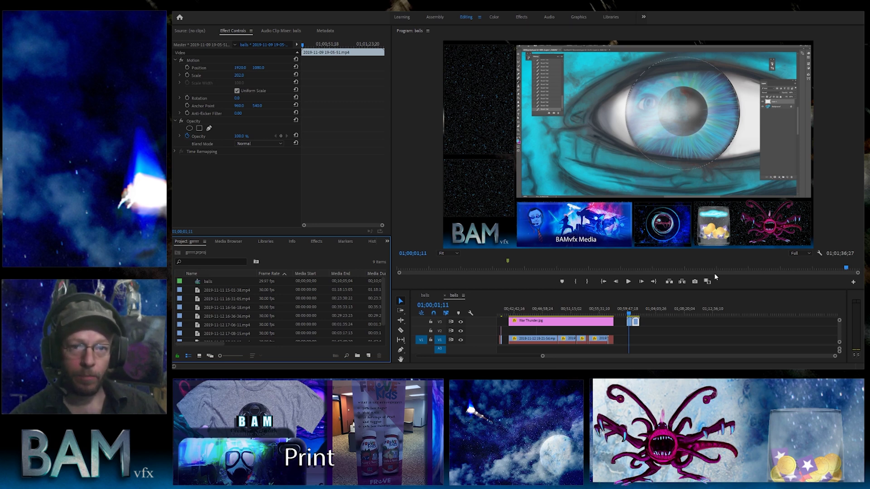
{"action": "left_click_drag", "start_coordinate": [629, 314], "coordinate": [636, 312]}
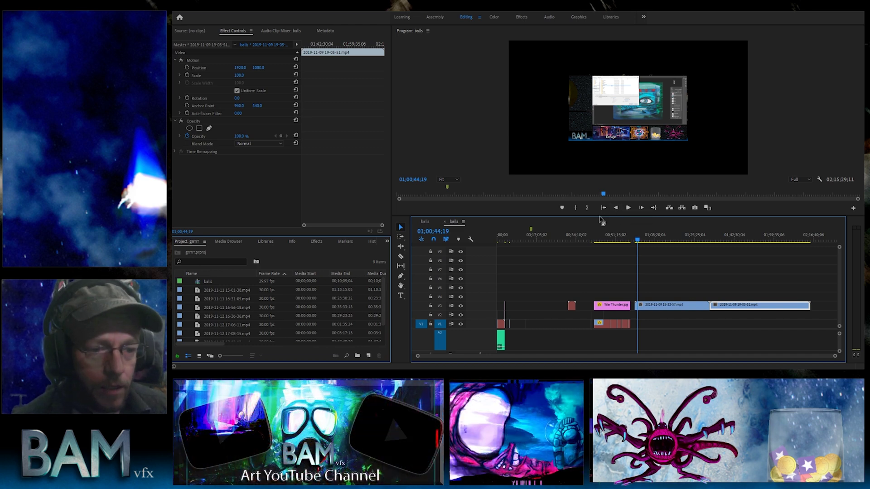
{"action": "left_click_drag", "start_coordinate": [735, 322], "coordinate": [656, 290]}
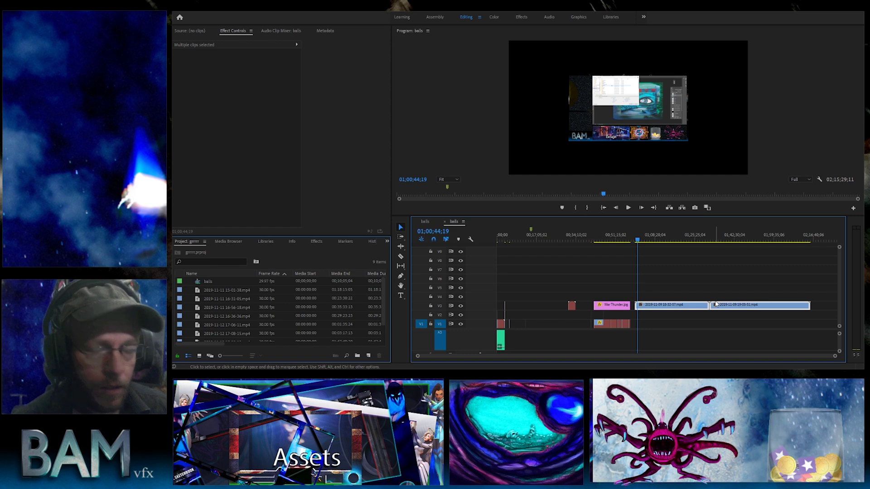
- Set both V3 time-lapse clips to 4000% speed and zoom the timeline in on them
{"action": "right_click", "coordinate": [682, 305]}
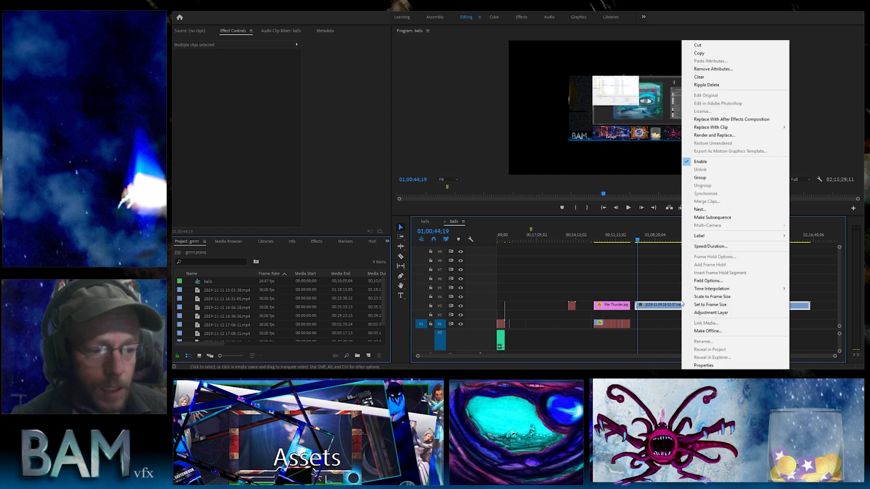
{"action": "left_click", "coordinate": [716, 247]}
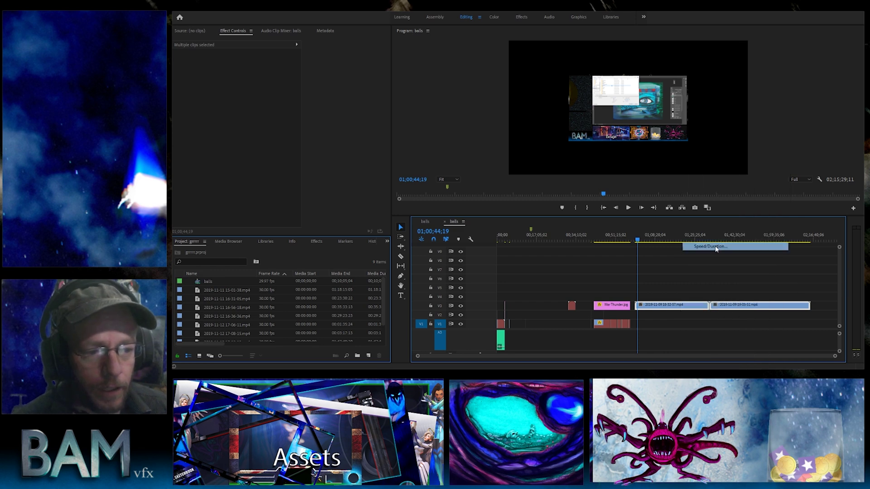
{"action": "type", "text": "4000"}
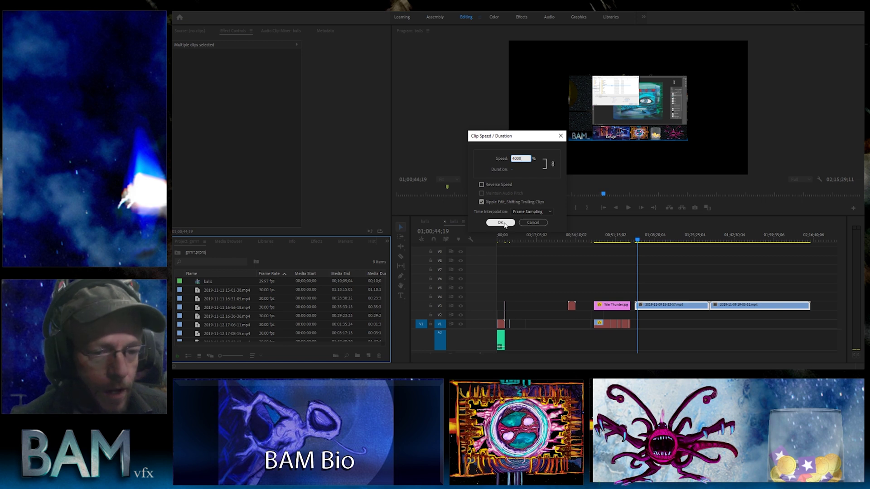
{"action": "left_click", "coordinate": [501, 223]}
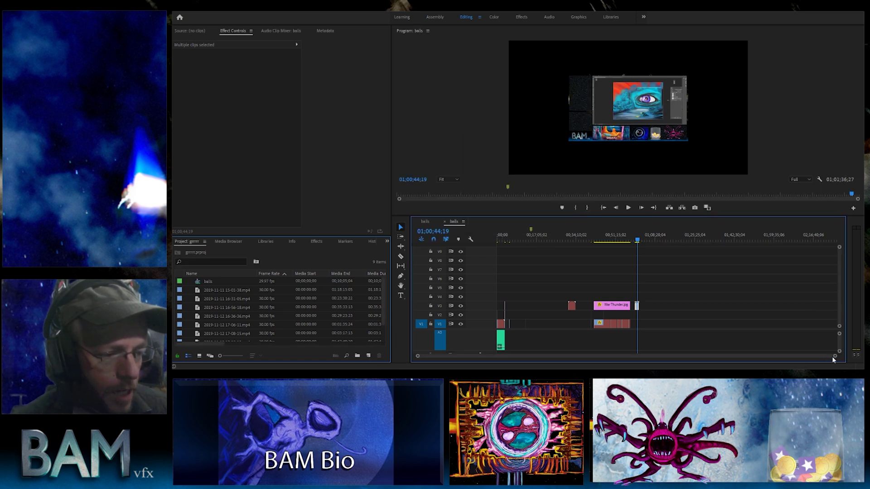
{"action": "left_click_drag", "start_coordinate": [833, 359], "coordinate": [677, 351]}
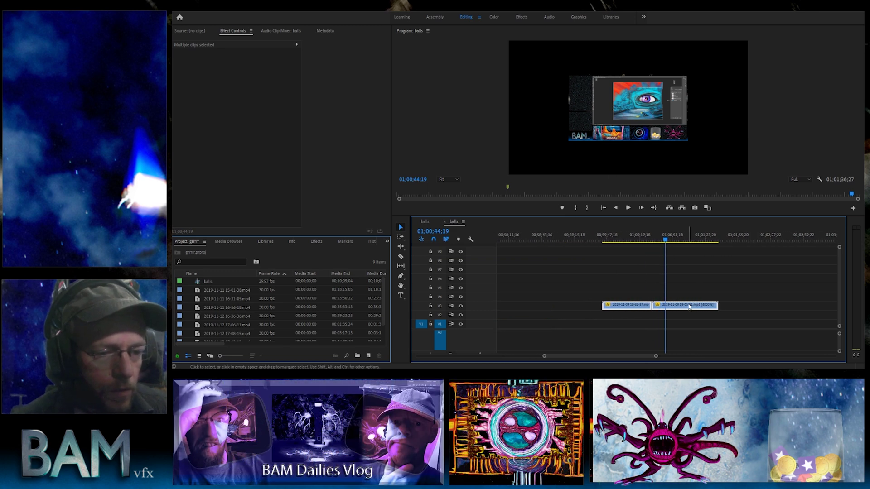
{"action": "left_click", "coordinate": [674, 236]}
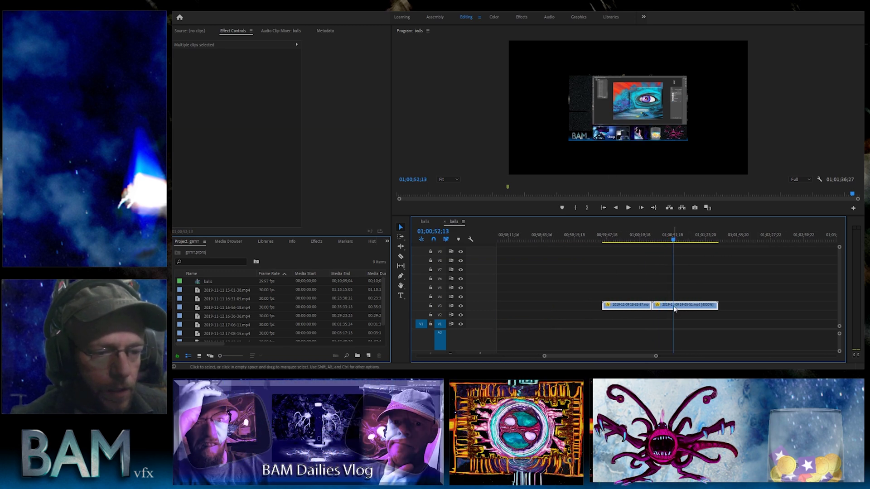
{"action": "left_click", "coordinate": [676, 305]}
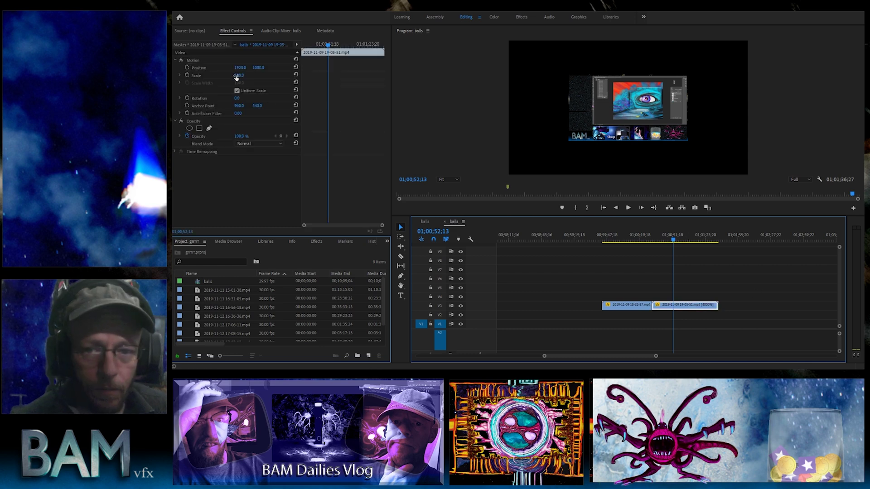
{"action": "mouse_move", "coordinate": [239, 75]}
{"action": "left_mouse_down"}
{"action": "mouse_move", "coordinate": [267, 75]}
{"action": "mouse_move", "coordinate": [245, 76]}
{"action": "left_mouse_up"}
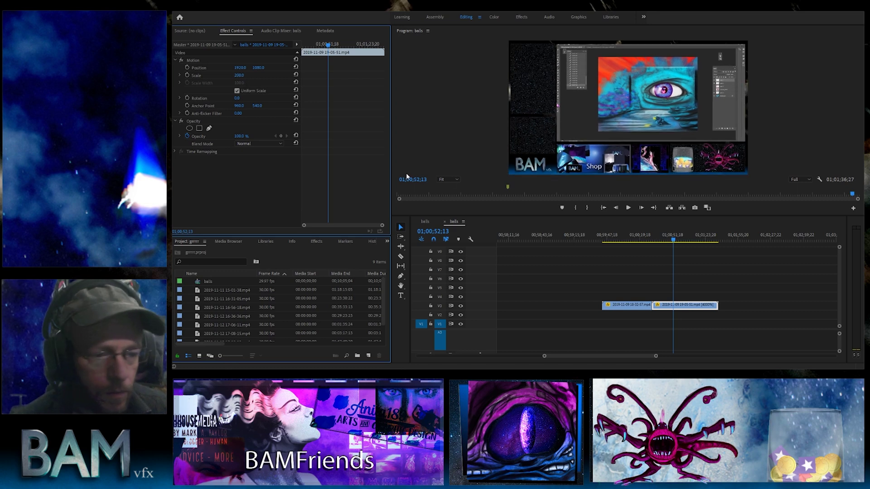
{"action": "right_click", "coordinate": [233, 60]}
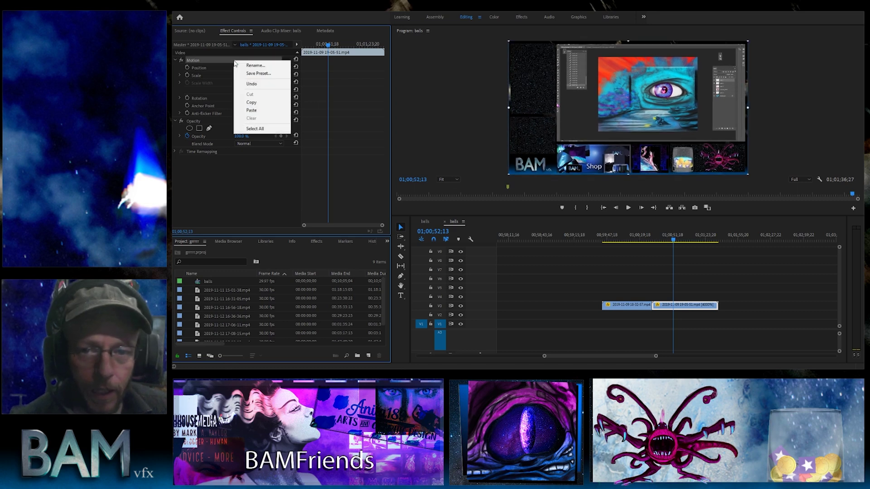
{"action": "left_click", "coordinate": [258, 103]}
{"action": "left_click", "coordinate": [627, 305]}
{"action": "right_click", "coordinate": [234, 59]}
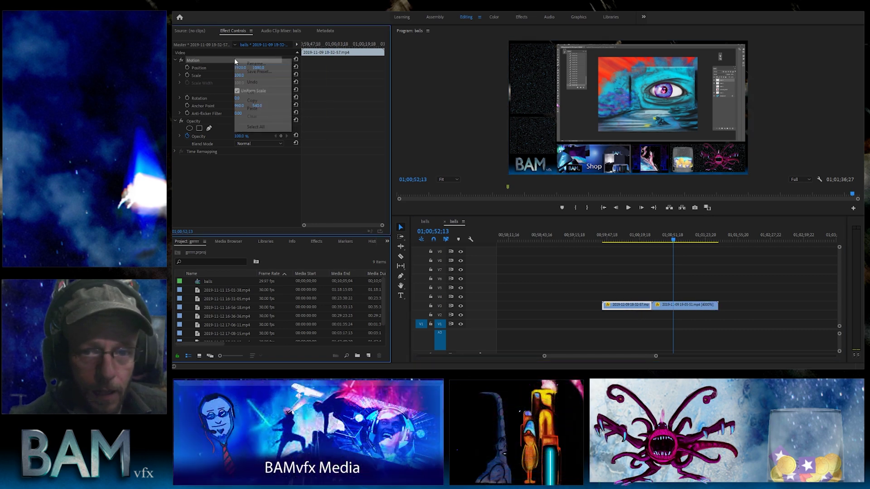
{"action": "left_click", "coordinate": [255, 109]}
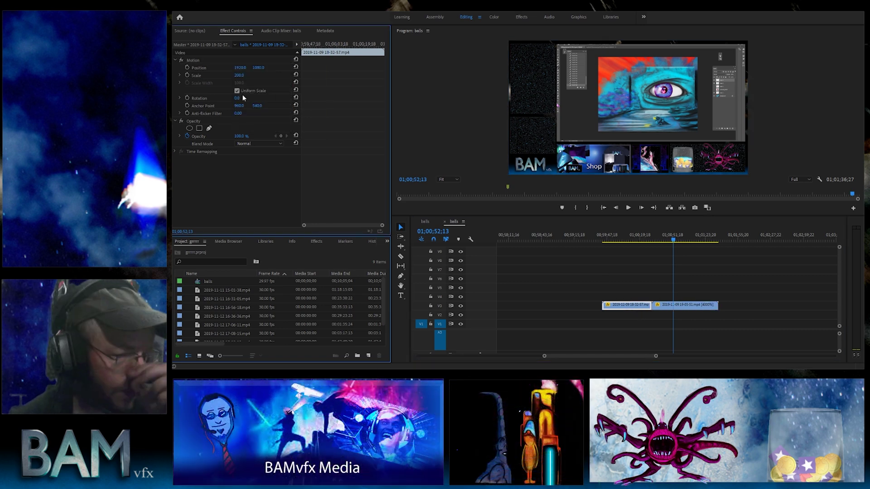
{"action": "left_click", "coordinate": [618, 241]}
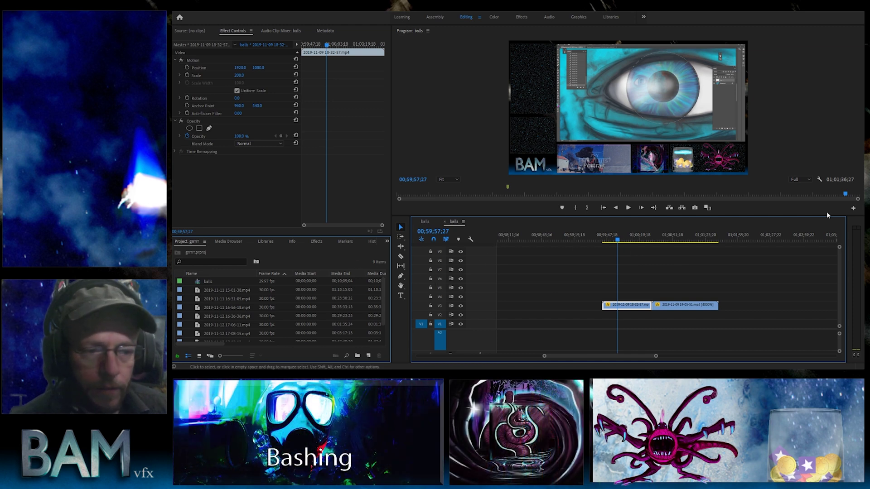
- Play the sped-up clips while enlarging the Program monitor above the timeline, then stop playback
{"action": "left_click", "coordinate": [628, 208]}
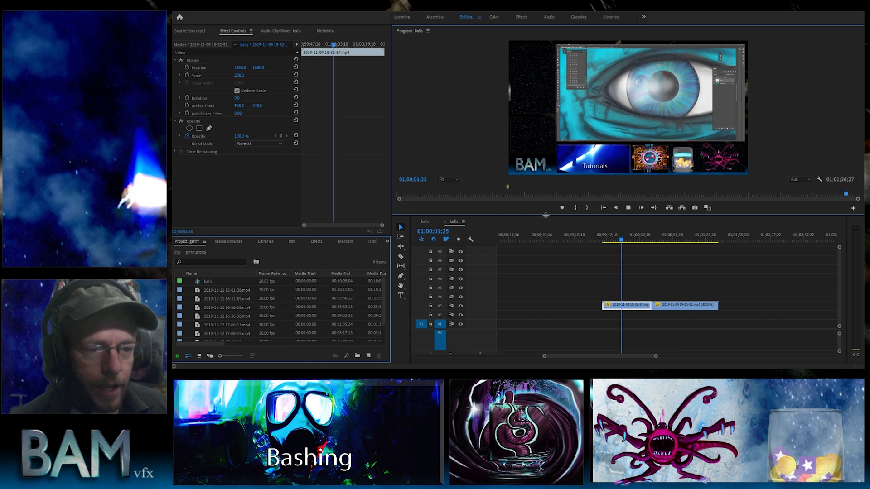
{"action": "left_click_drag", "start_coordinate": [546, 214], "coordinate": [536, 284]}
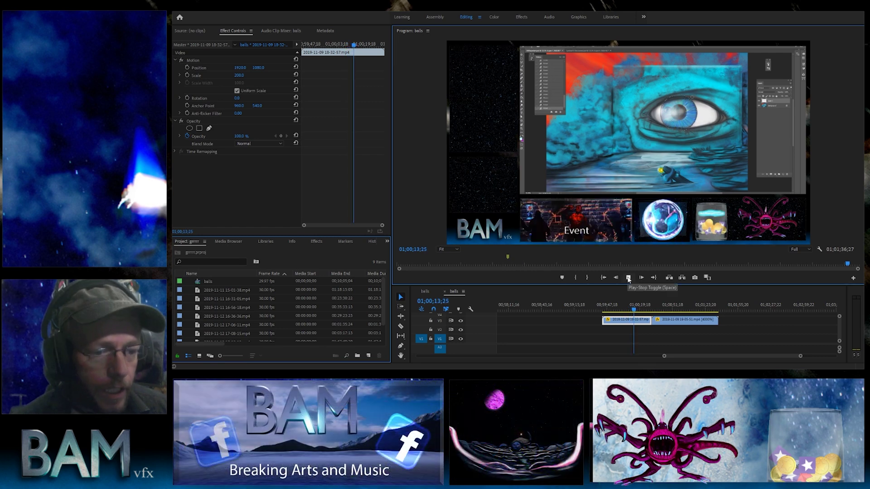
{"action": "left_click", "coordinate": [629, 278]}
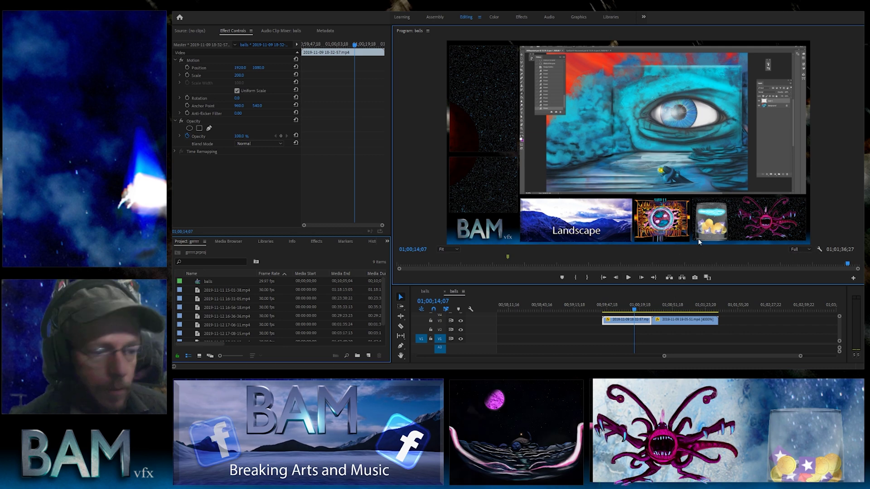
{"action": "left_click", "coordinate": [801, 249]}
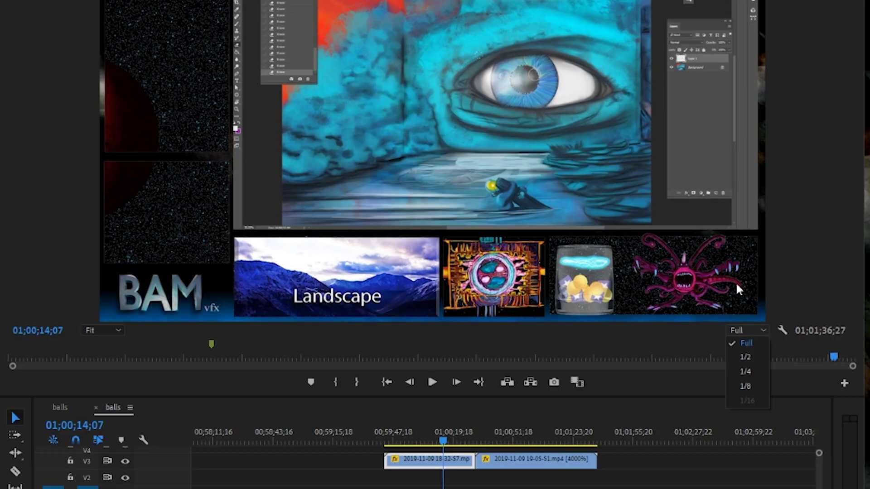
- Test playback at 1/2 resolution, then at 1/4 resolution
{"action": "left_click", "coordinate": [748, 356]}
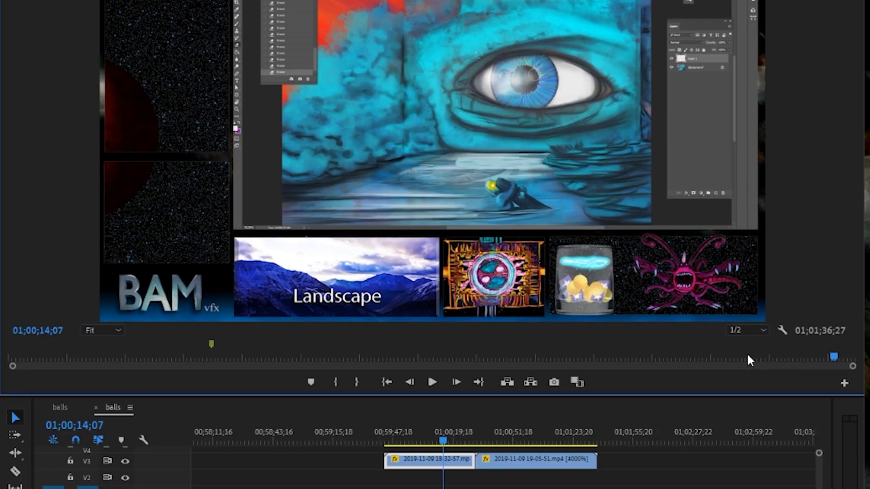
{"action": "left_click", "coordinate": [432, 382]}
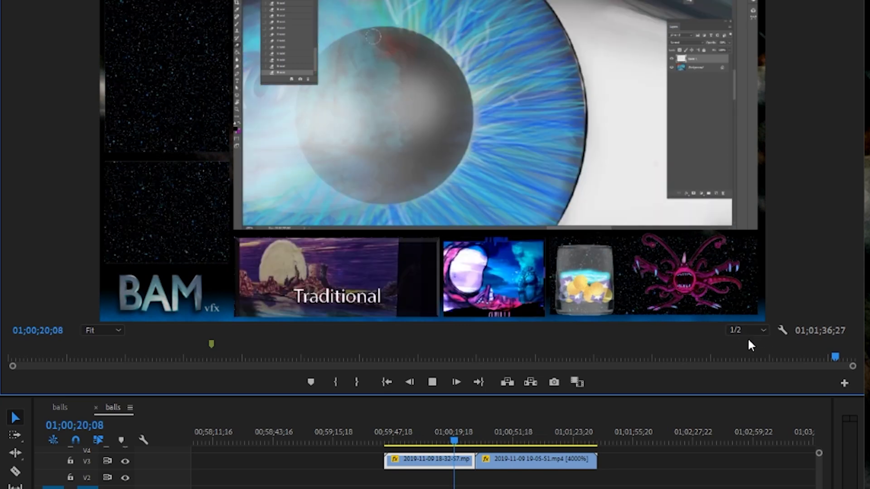
{"action": "left_click", "coordinate": [744, 331]}
{"action": "left_click", "coordinate": [746, 372]}
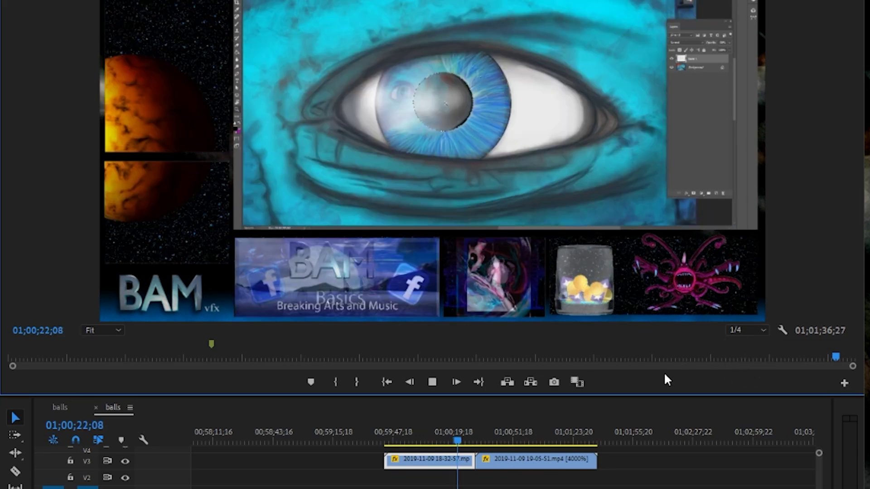
{"action": "left_click", "coordinate": [435, 383]}
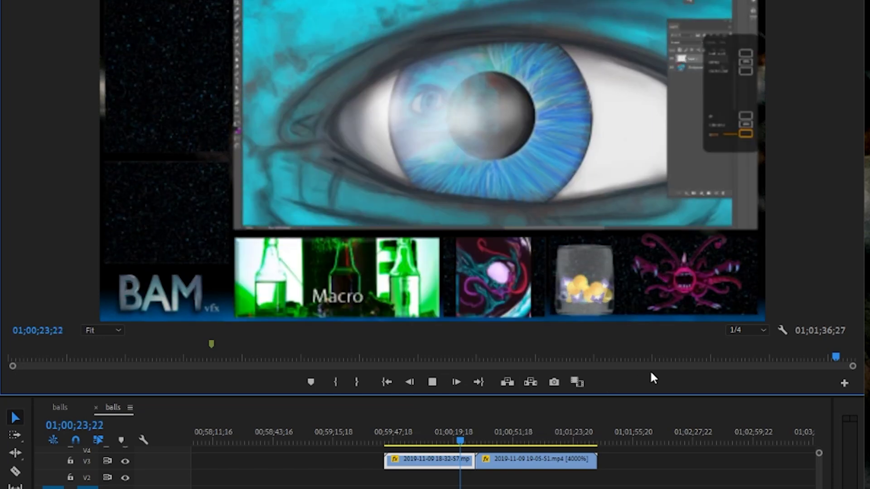
- Switch playback resolution to 1/8 and play further into the sequence
{"action": "left_click", "coordinate": [747, 330]}
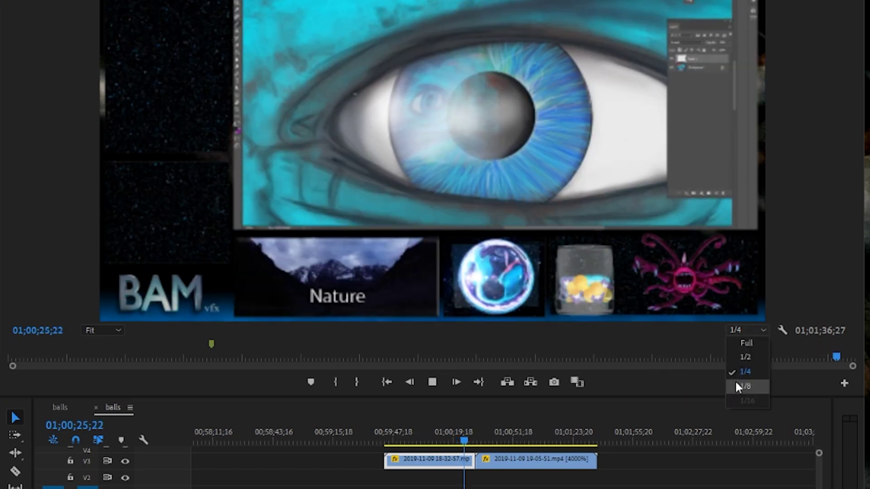
{"action": "left_click", "coordinate": [738, 385]}
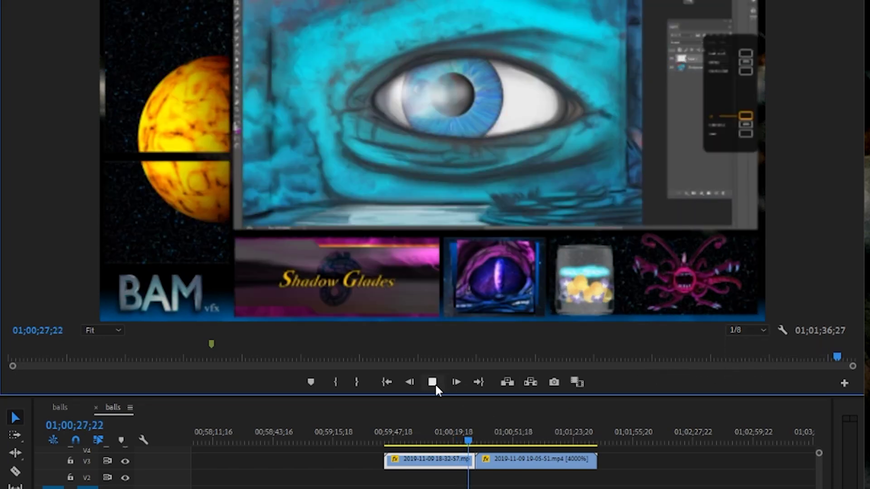
{"action": "left_click", "coordinate": [433, 383]}
{"action": "left_click", "coordinate": [496, 441]}
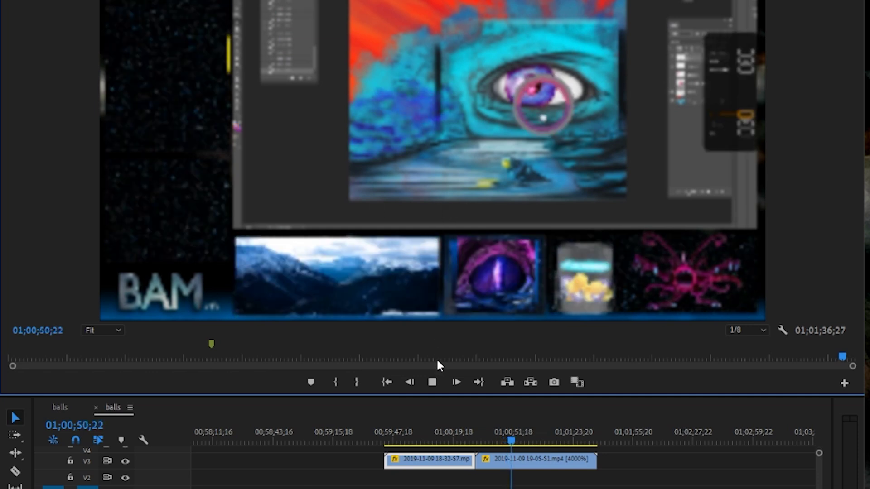
{"action": "left_click", "coordinate": [432, 382]}
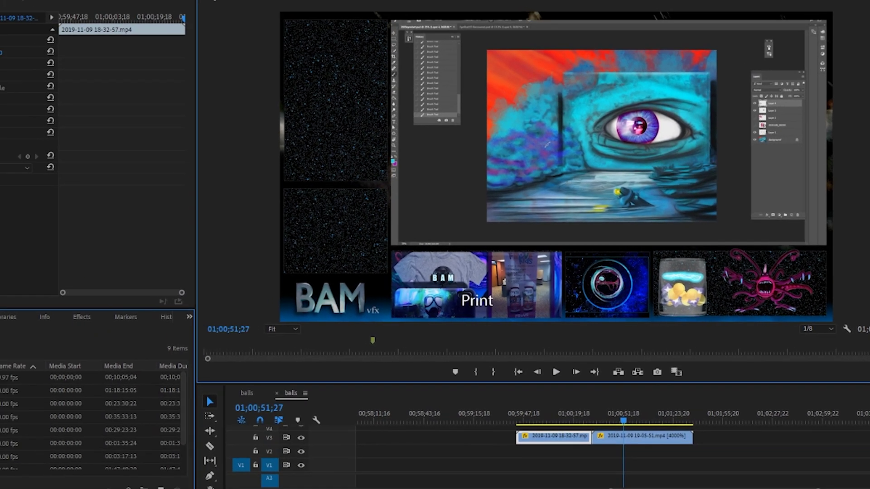
- Review Memory preferences, confirming rendering is optimized for Performance, and close without changes
{"action": "key", "text": "alt+e"}
{"action": "mouse_move", "coordinate": [65, 302]}
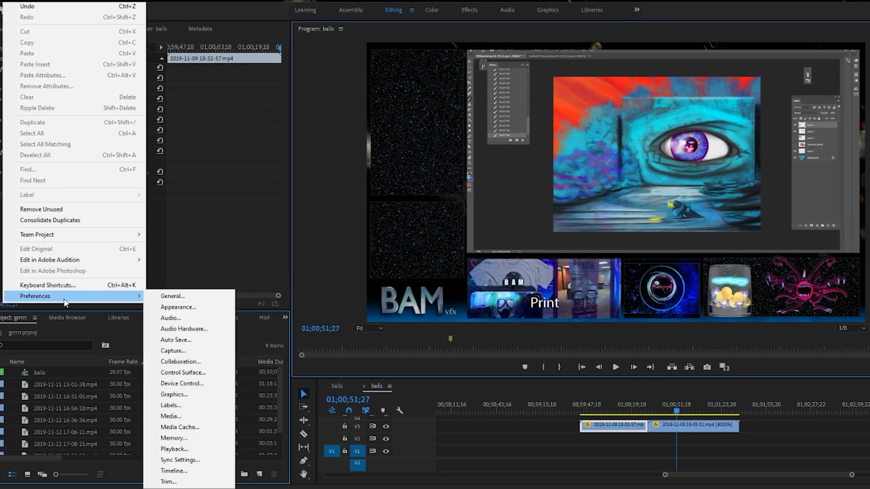
{"action": "mouse_move", "coordinate": [119, 298]}
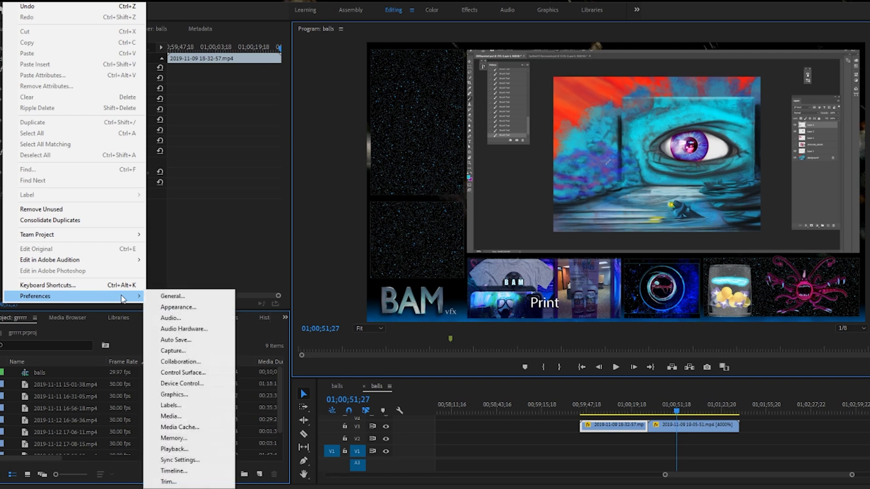
{"action": "left_click", "coordinate": [179, 439]}
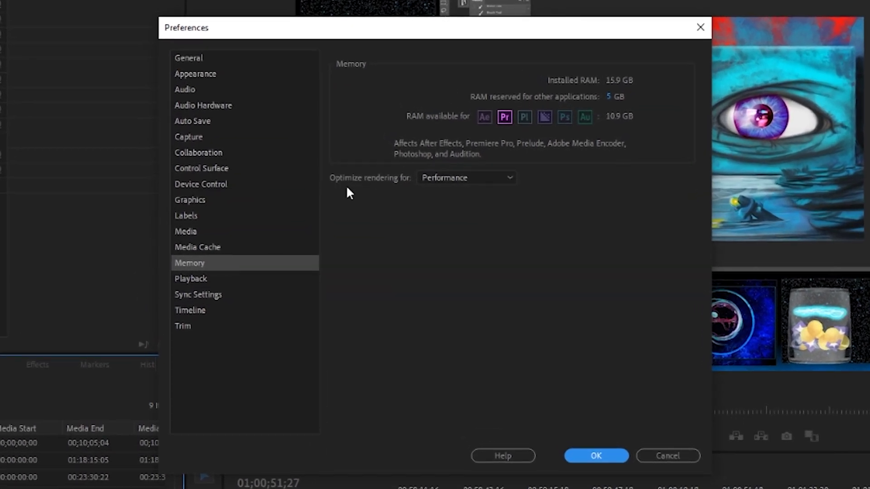
{"action": "left_click", "coordinate": [461, 179]}
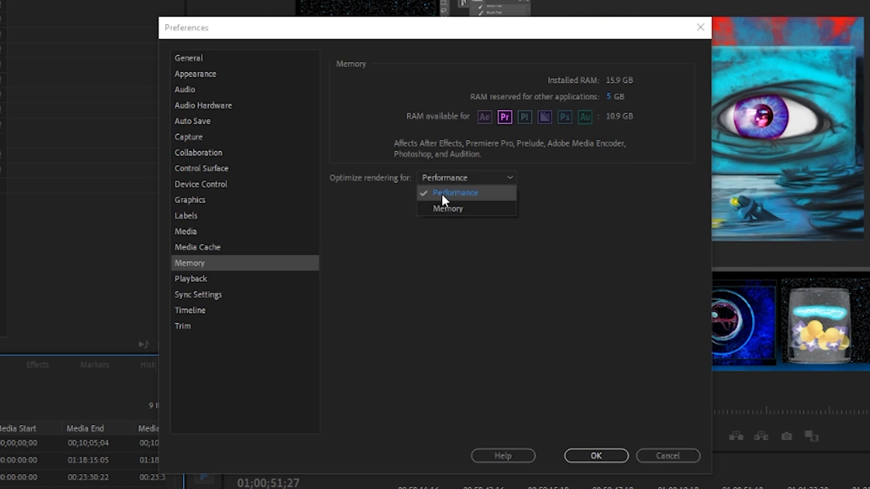
{"action": "left_click", "coordinate": [678, 456]}
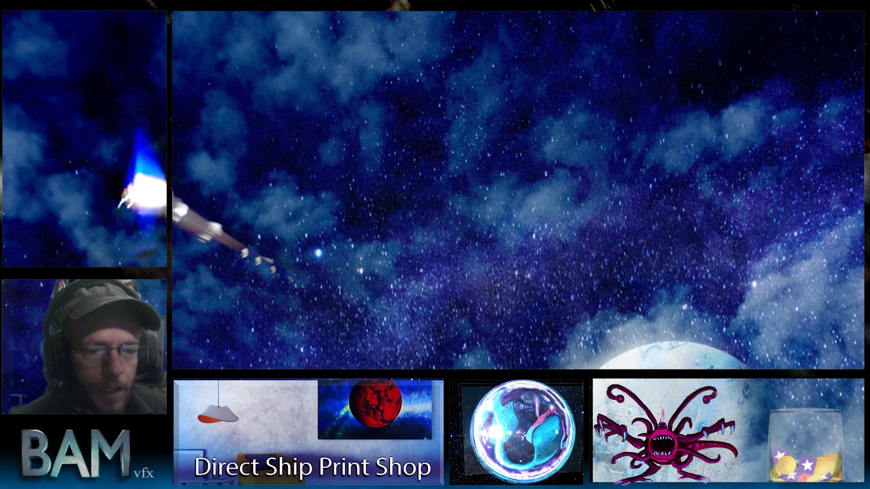
- Open Task Manager and show the Details list with Premiere Pro's memory use
{"action": "key", "text": "ctrl+shift+Escape"}
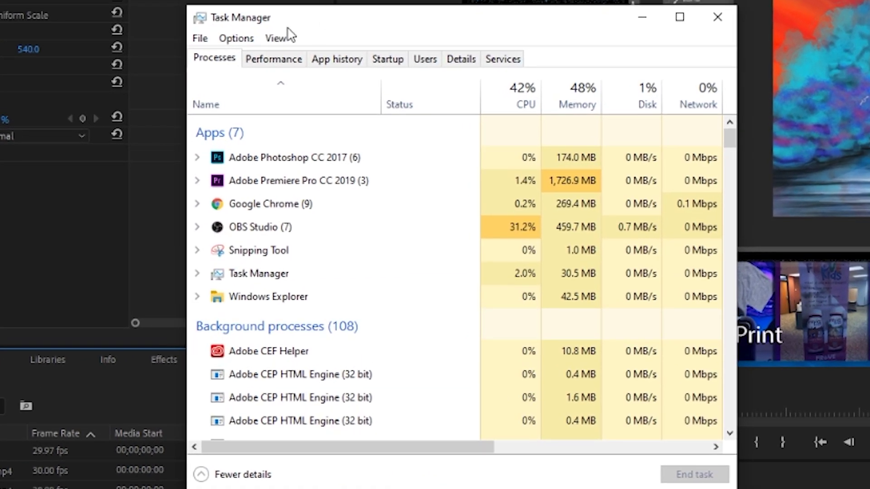
{"action": "left_click", "coordinate": [469, 67]}
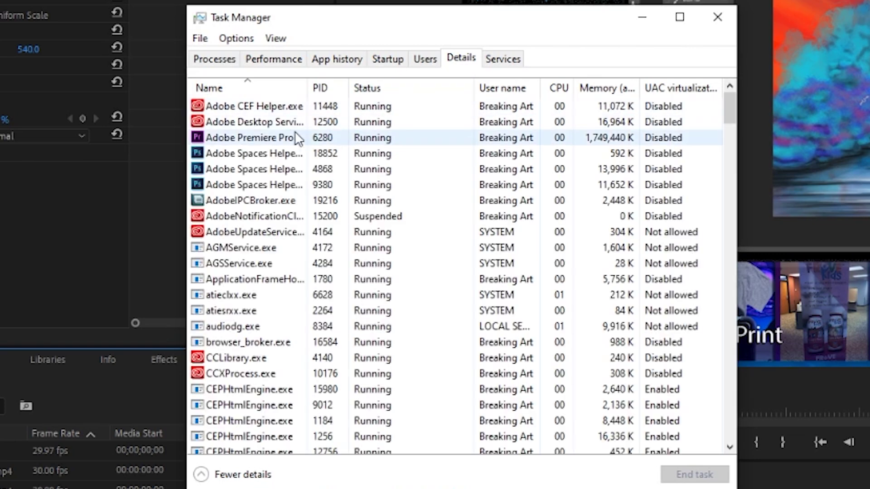
- Set the Adobe Premiere Pro.exe process priority to High and return to Premiere
{"action": "right_click", "coordinate": [246, 144]}
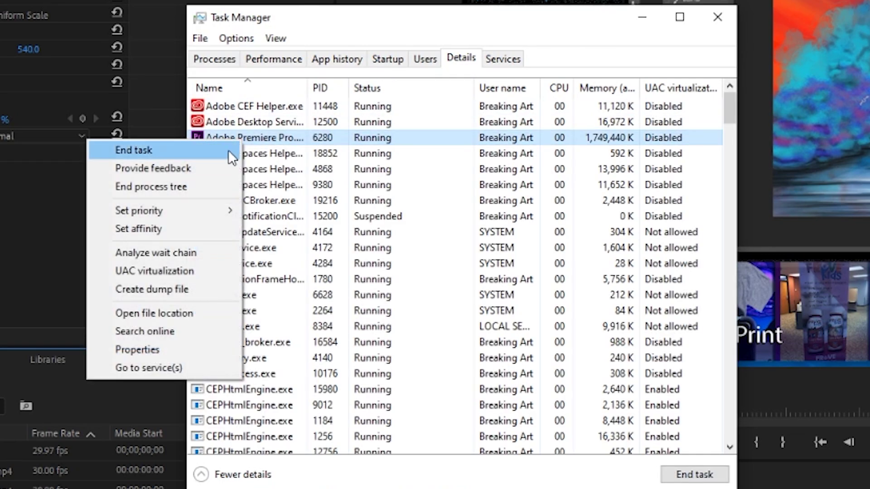
{"action": "mouse_move", "coordinate": [169, 217]}
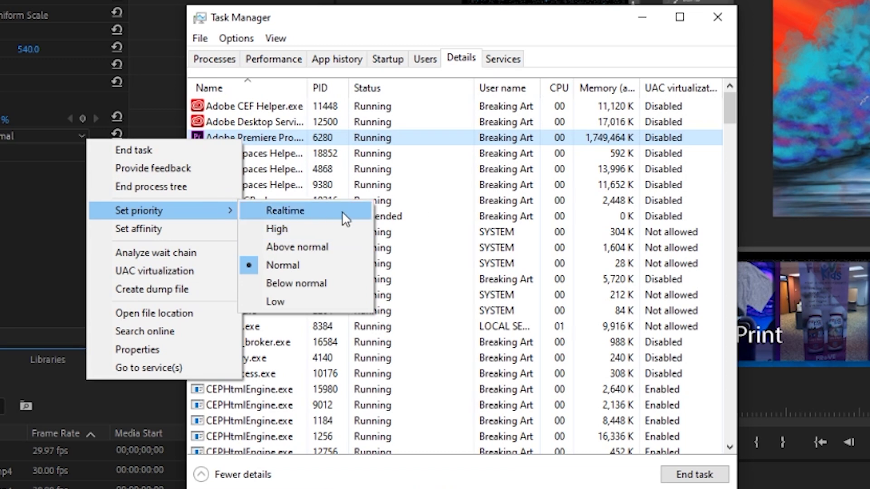
{"action": "left_click", "coordinate": [290, 233]}
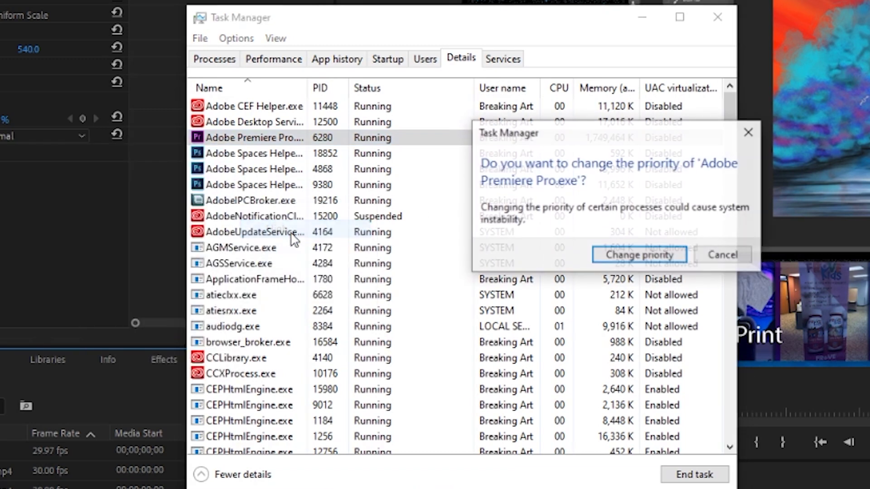
{"action": "left_click", "coordinate": [612, 253]}
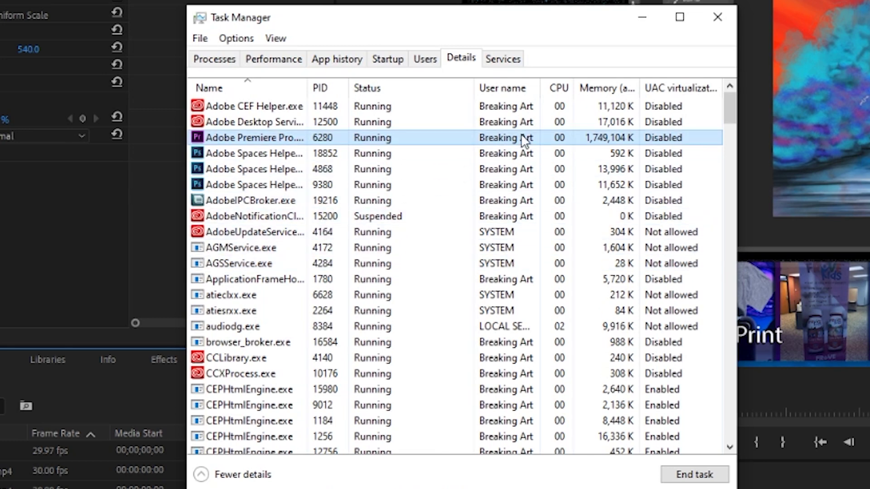
{"action": "left_click", "coordinate": [636, 25]}
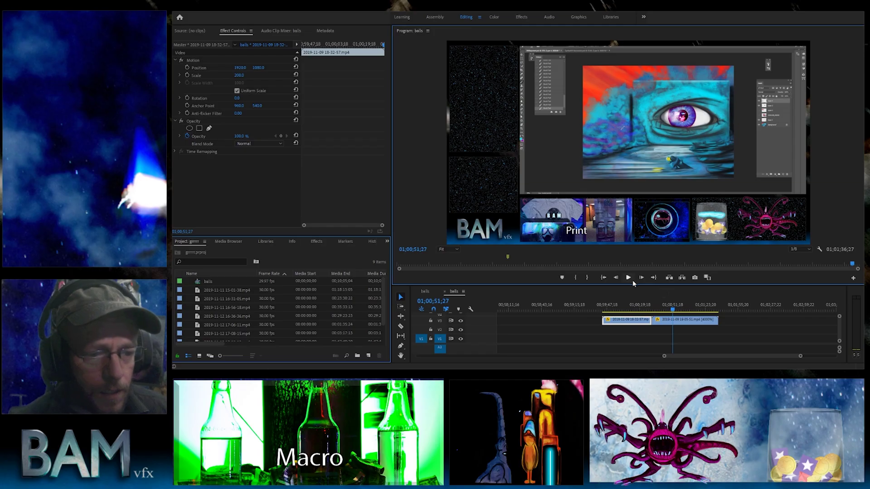
- Play the sequence, stop at 01;01;02;28, and enlarge the timeline to show tracks V1–V9
{"action": "left_click", "coordinate": [628, 277]}
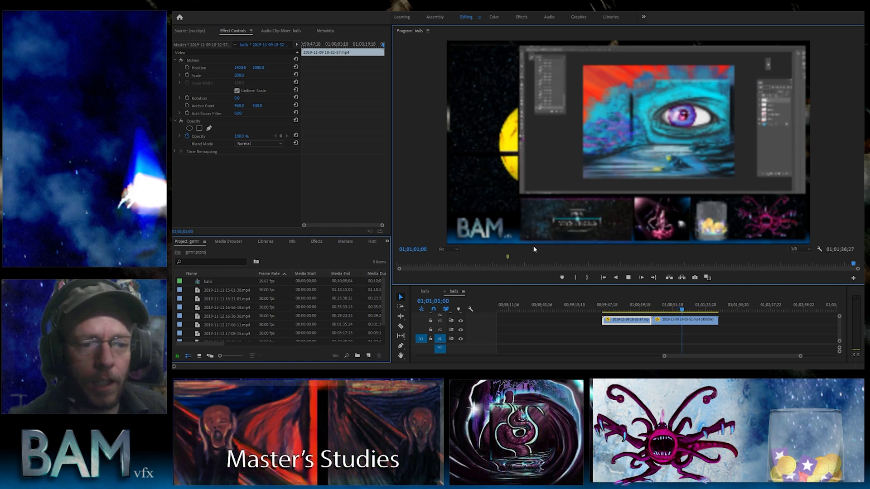
{"action": "left_click", "coordinate": [628, 278]}
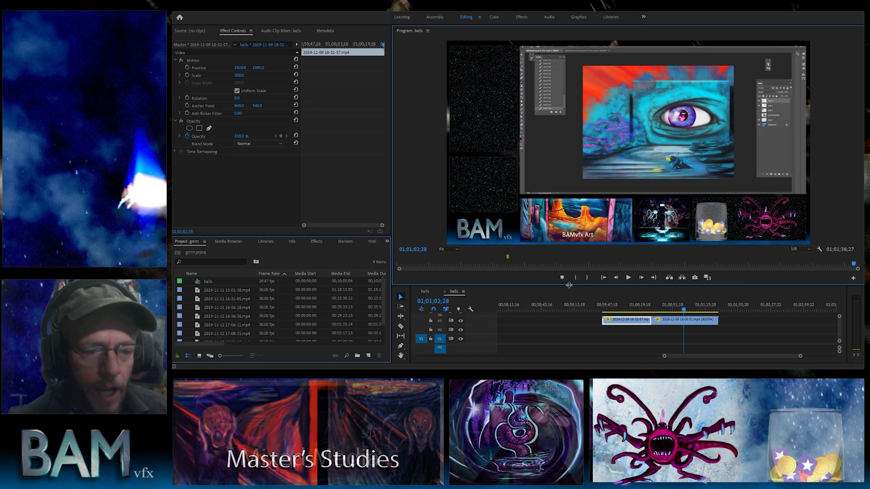
{"action": "left_click_drag", "start_coordinate": [571, 286], "coordinate": [567, 215]}
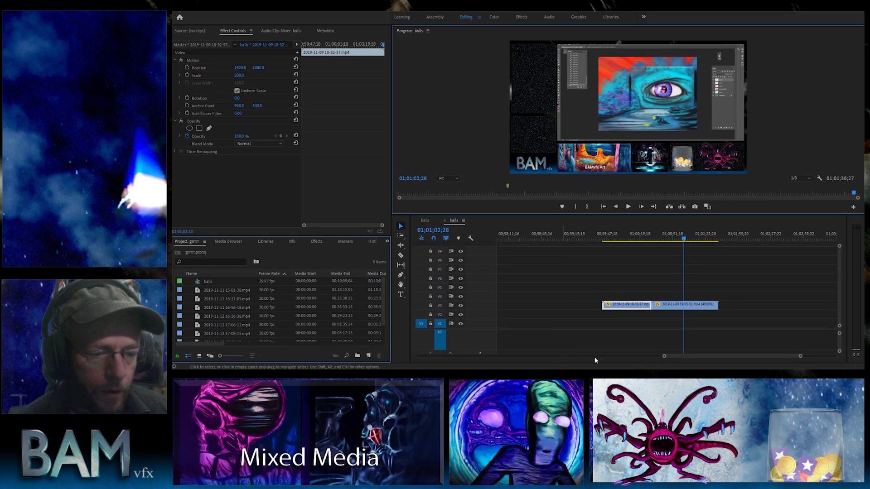
- Move the small V3 clip to the start of track V2
{"action": "left_click_drag", "start_coordinate": [662, 356], "coordinate": [416, 343]}
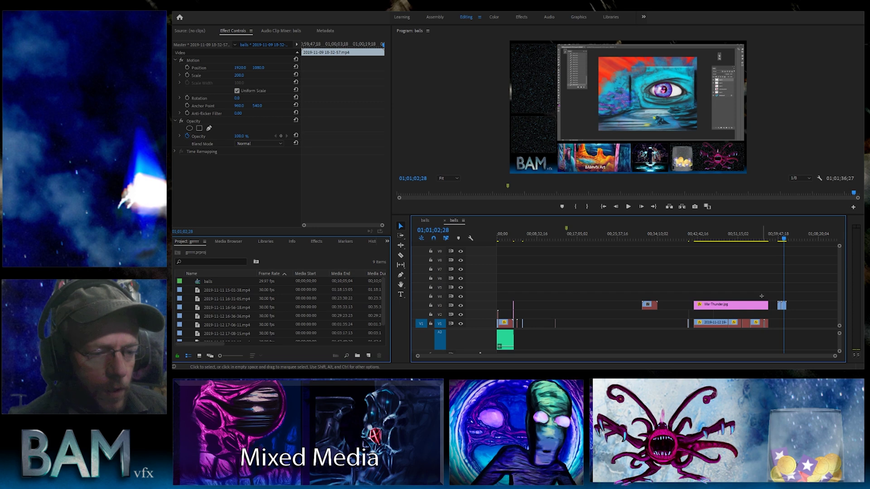
{"action": "left_click_drag", "start_coordinate": [766, 263], "coordinate": [816, 326]}
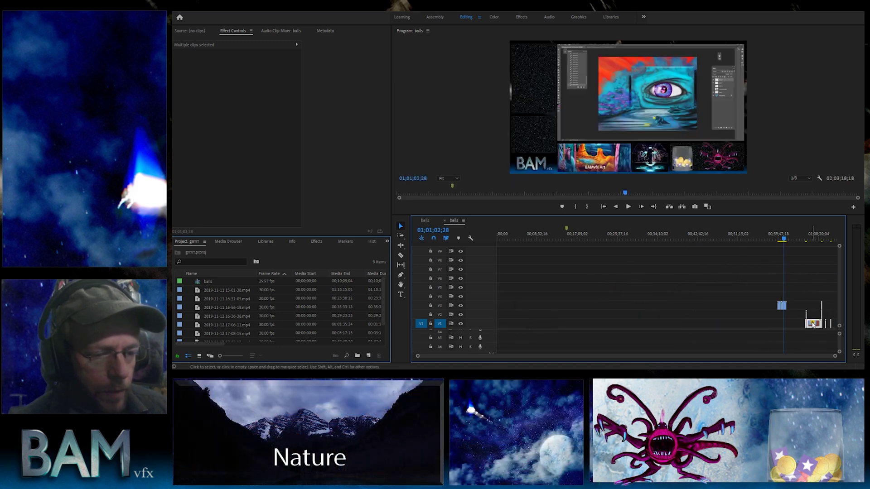
{"action": "left_click", "coordinate": [782, 307]}
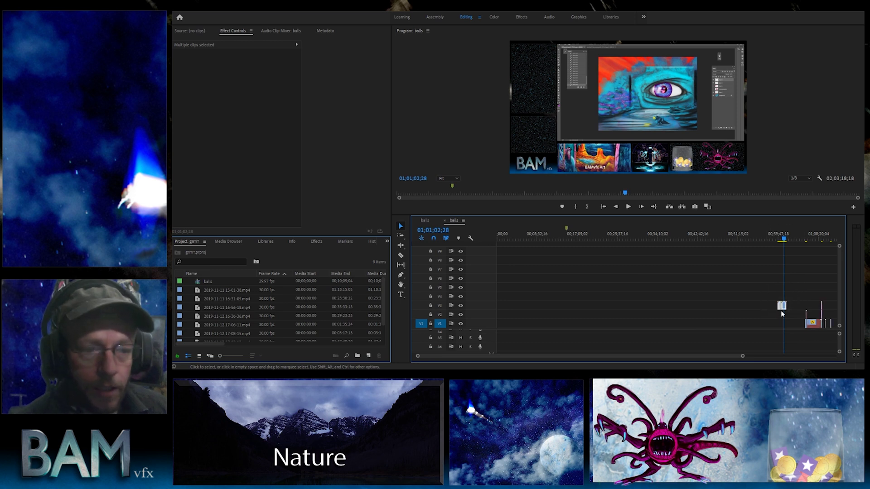
{"action": "left_click_drag", "start_coordinate": [784, 310], "coordinate": [503, 318]}
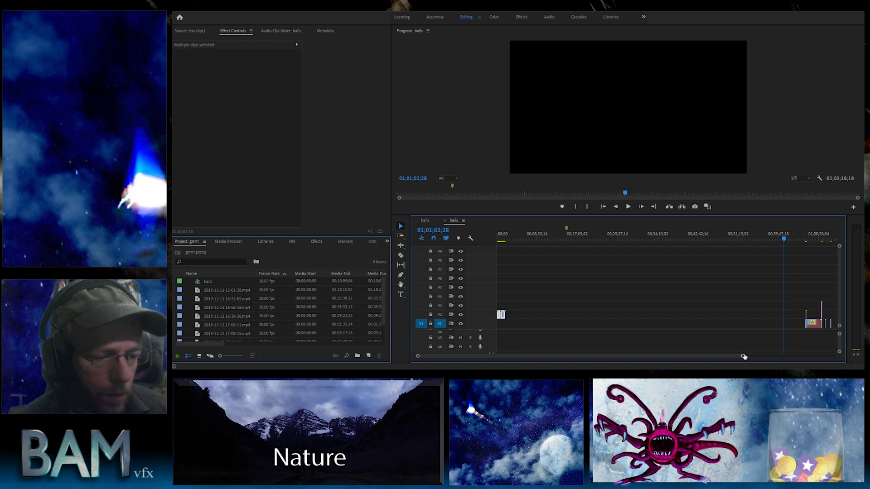
- Shift the end-of-sequence clip group, including War Thunder.jpg, earlier to close the gap
{"action": "left_click_drag", "start_coordinate": [743, 357], "coordinate": [835, 356]}
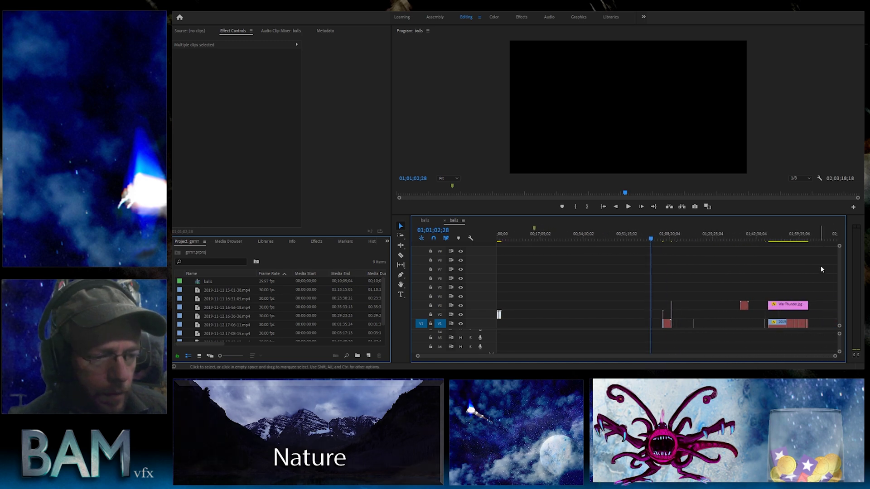
{"action": "left_click_drag", "start_coordinate": [640, 341], "coordinate": [812, 266]}
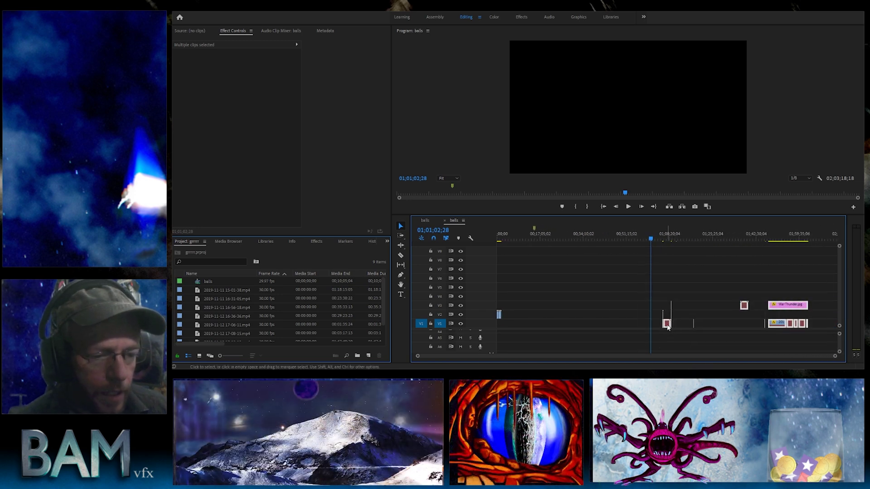
{"action": "left_click_drag", "start_coordinate": [667, 327], "coordinate": [522, 324]}
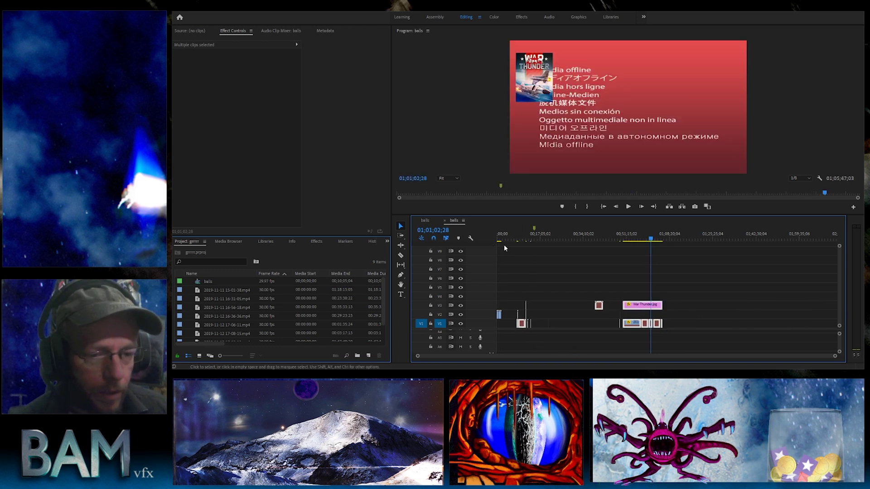
{"action": "key", "text": "Up"}
{"action": "key", "text": "Up"}
{"action": "key", "text": "Up"}
{"action": "key", "text": "Up"}
{"action": "key", "text": "Up"}
{"action": "key", "text": "Up"}
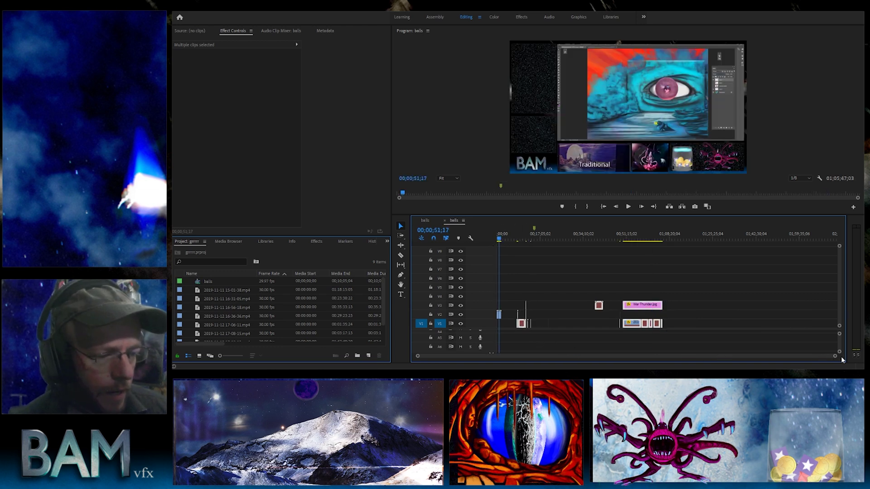
{"action": "left_click_drag", "start_coordinate": [835, 356], "coordinate": [563, 356]}
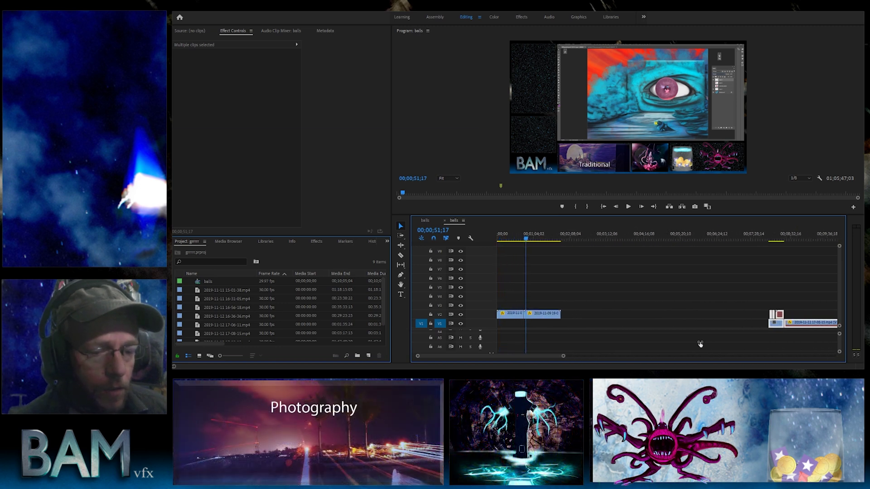
- Zoom the timeline in, shift the clips on track V2, and park the playhead at 00;01;59;01
{"action": "key", "text": "="}
{"action": "left_click_drag", "start_coordinate": [549, 311], "coordinate": [563, 314]}
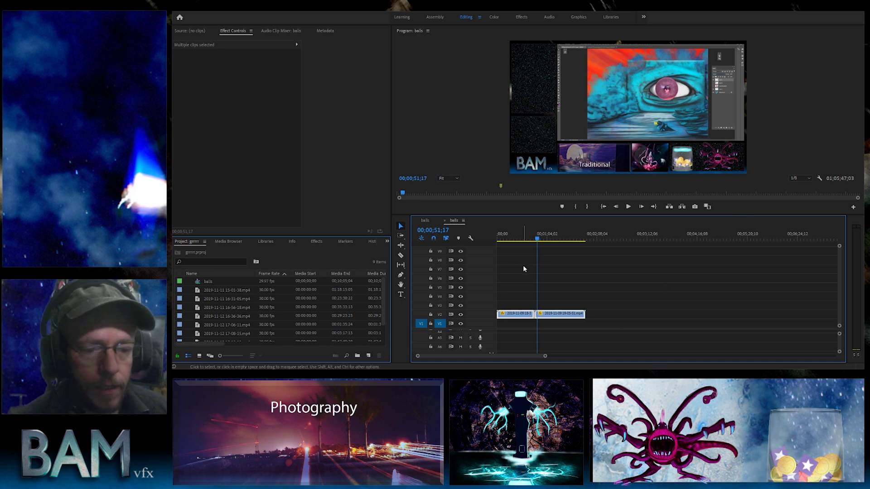
{"action": "left_click", "coordinate": [590, 236]}
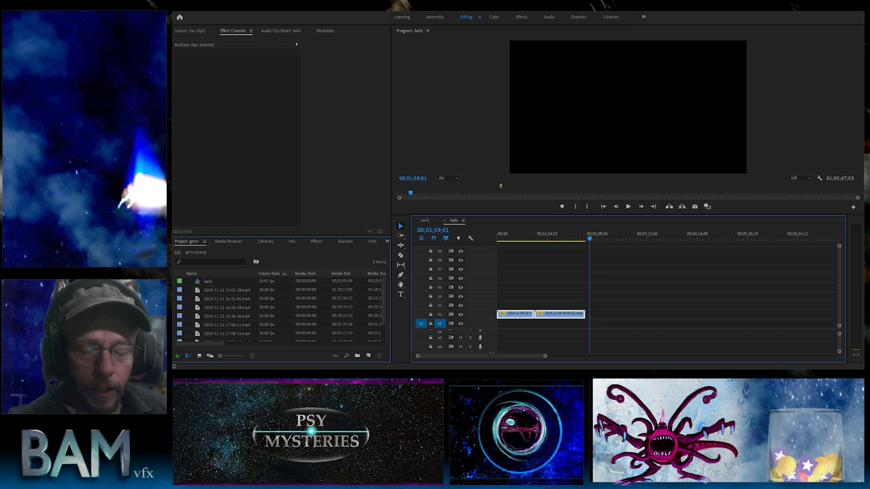
{"action": "key", "text": "alt+f"}
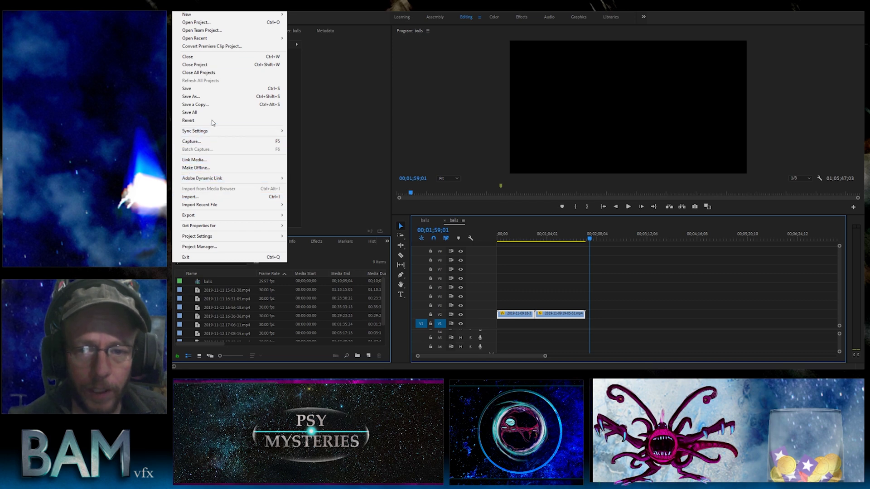
- Start a File > Export > Media export, then dismiss the offline-material warning without exporting
{"action": "mouse_move", "coordinate": [224, 217]}
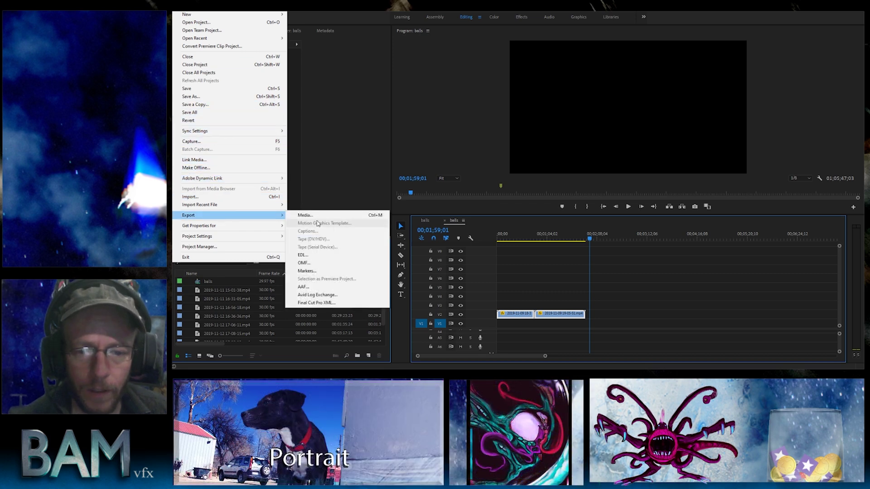
{"action": "left_click", "coordinate": [320, 216]}
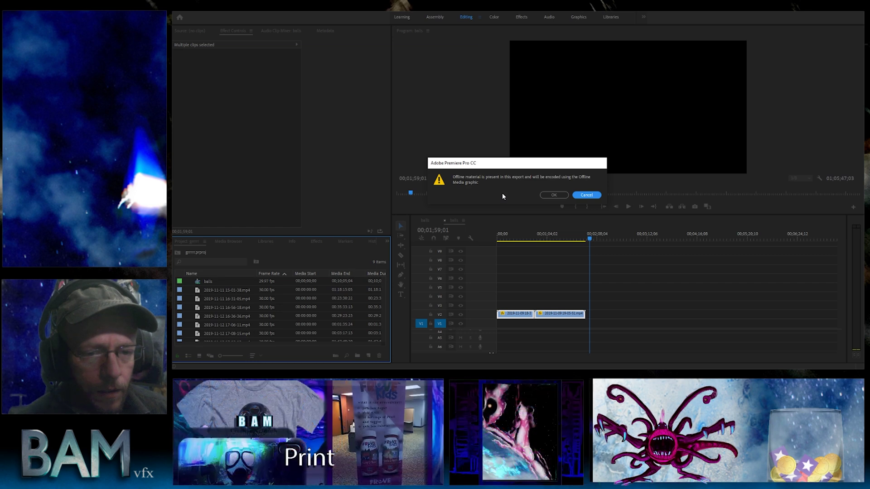
{"action": "key", "text": "Escape"}
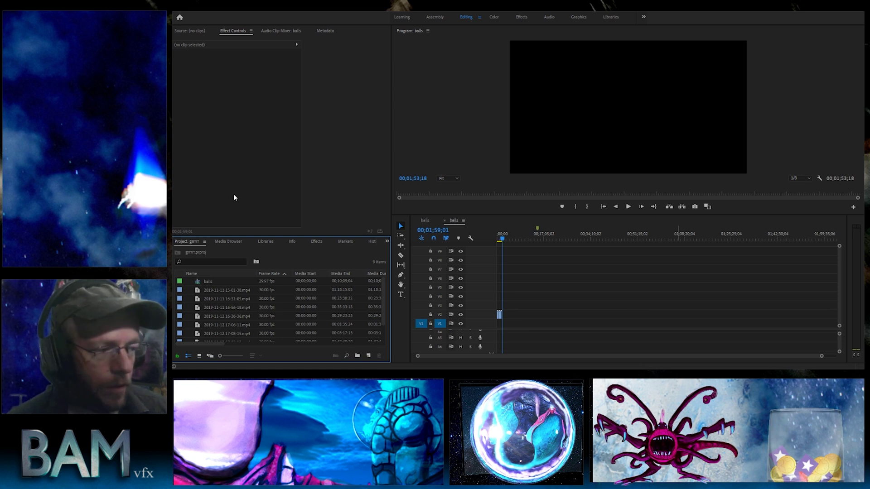
- Queue the 'balls' sequence in Media Encoder as an AVI with the NTSC DV preset
{"action": "left_click", "coordinate": [181, 10]}
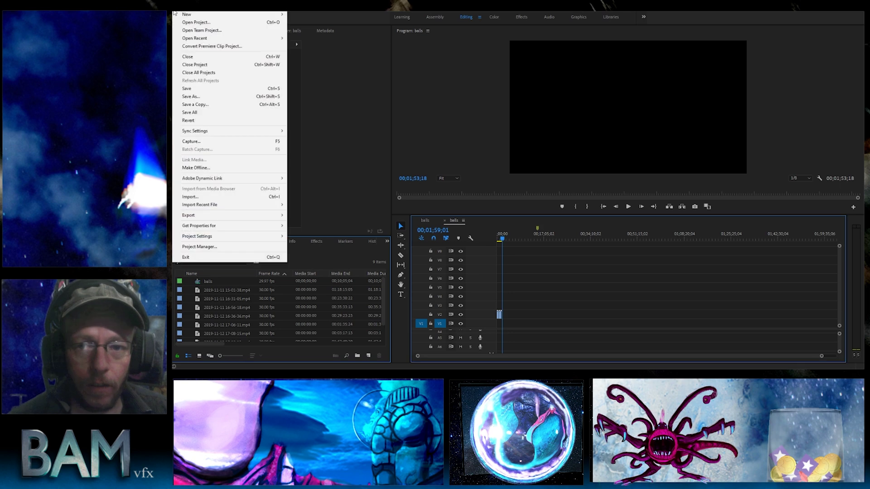
{"action": "mouse_move", "coordinate": [192, 221]}
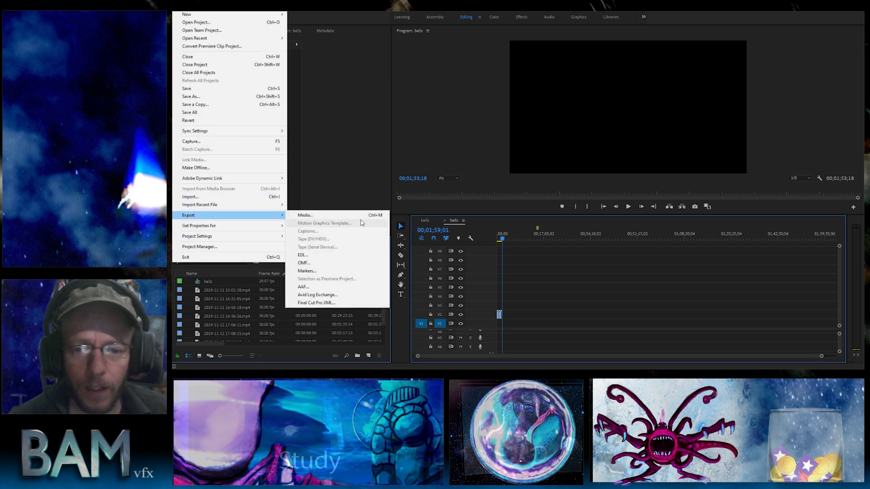
{"action": "left_click", "coordinate": [352, 217]}
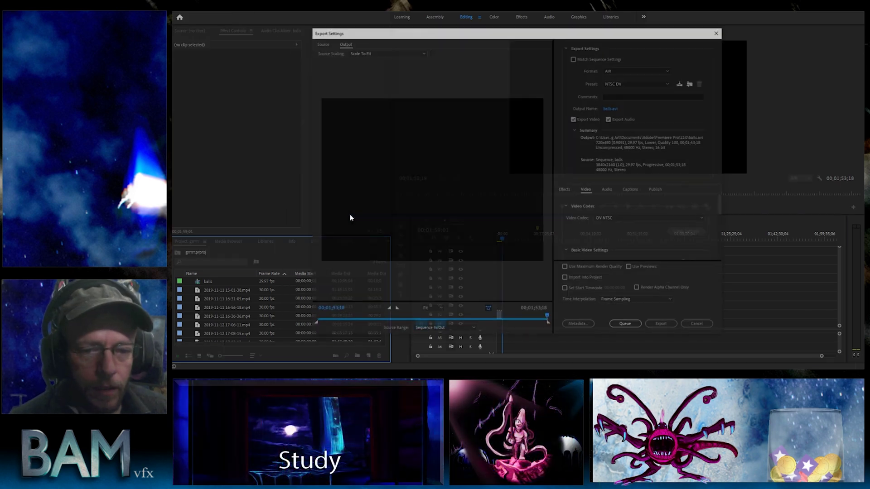
{"action": "left_click", "coordinate": [628, 327]}
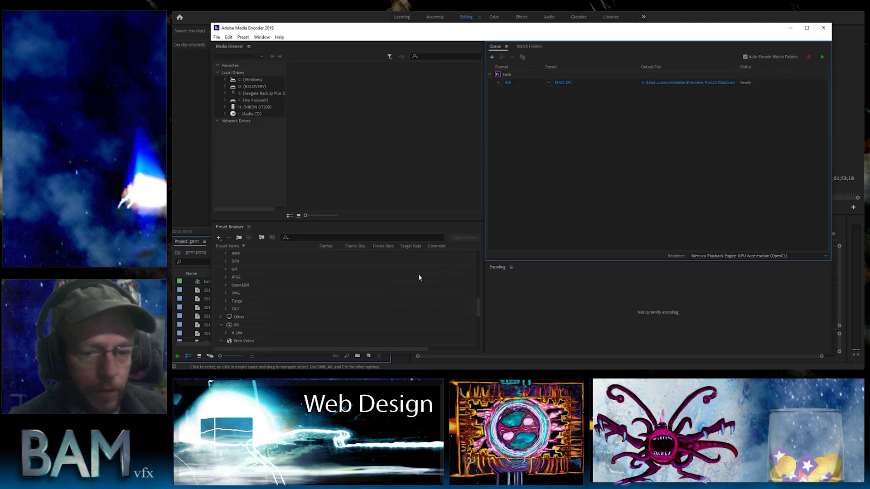
- Minimize Adobe Media Encoder and switch over to the File Explorer window
{"action": "scroll", "coordinate": [418, 275], "scroll_direction": "down", "scroll_amount": 5}
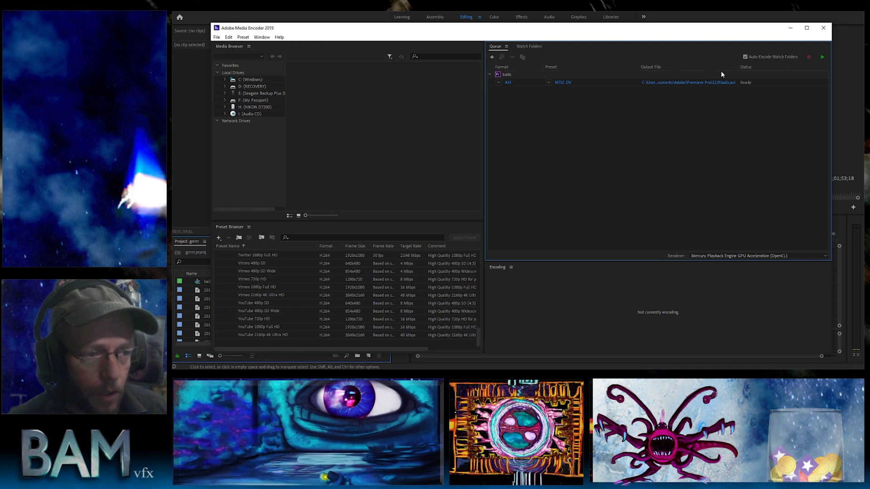
{"action": "left_click", "coordinate": [791, 28]}
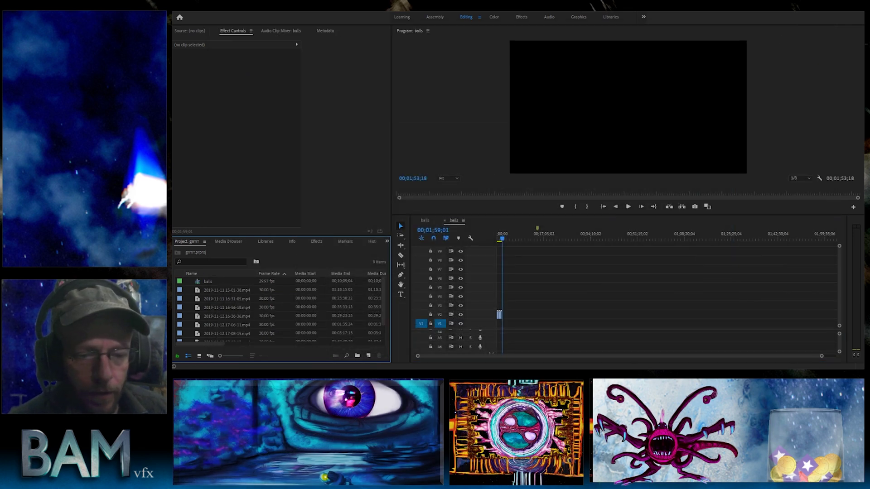
{"action": "key", "text": "alt+Tab"}
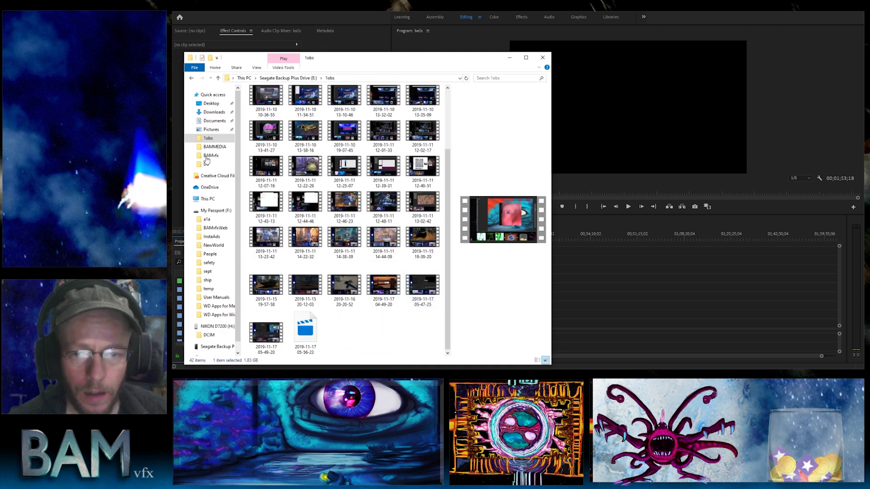
- Drag the Workflow Timelapse video from the Desktop folder onto track V1 of the sequence
{"action": "left_click", "coordinate": [209, 107]}
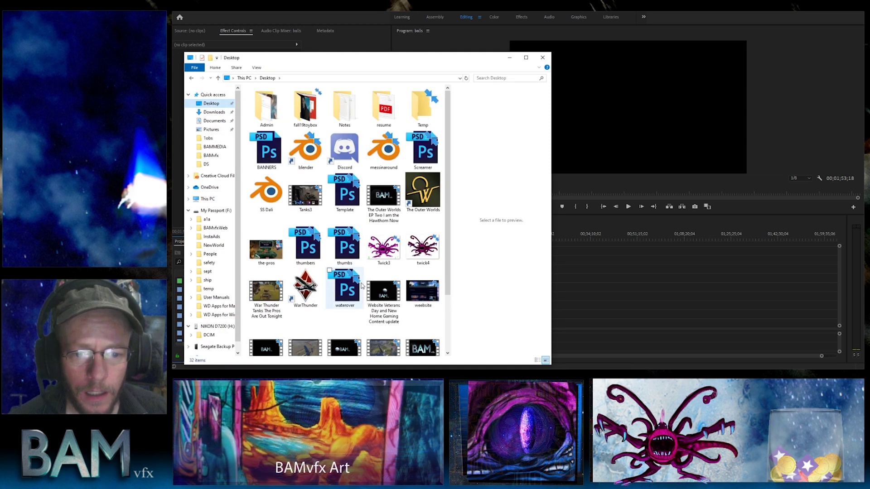
{"action": "scroll", "coordinate": [366, 285], "scroll_direction": "down", "scroll_amount": 2}
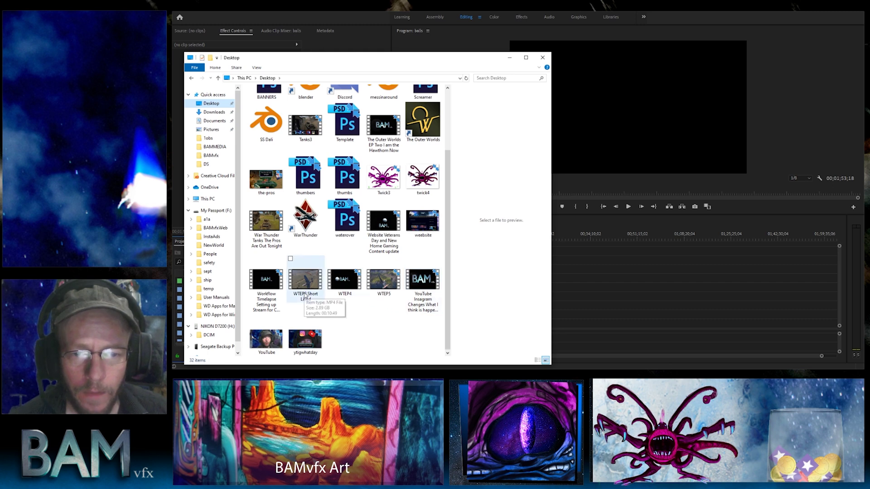
{"action": "scroll", "coordinate": [306, 294], "scroll_direction": "up", "scroll_amount": 2}
{"action": "scroll", "coordinate": [306, 294], "scroll_direction": "down", "scroll_amount": 1}
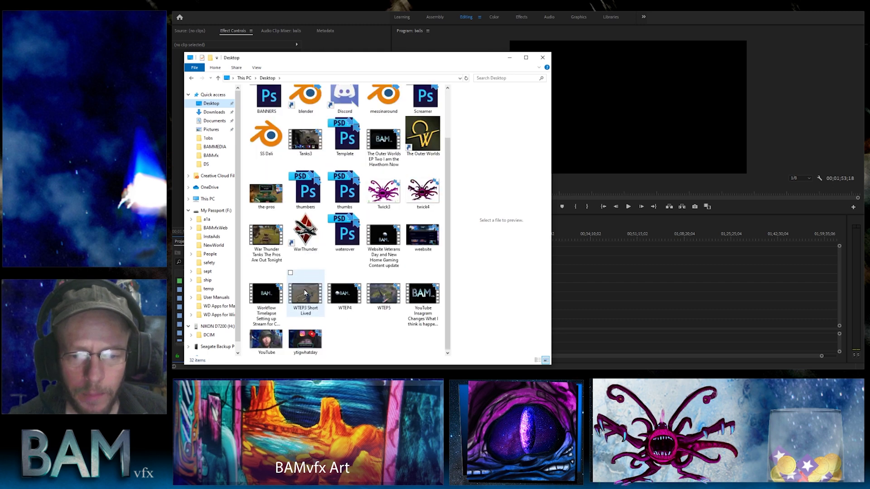
{"action": "left_click", "coordinate": [268, 297]}
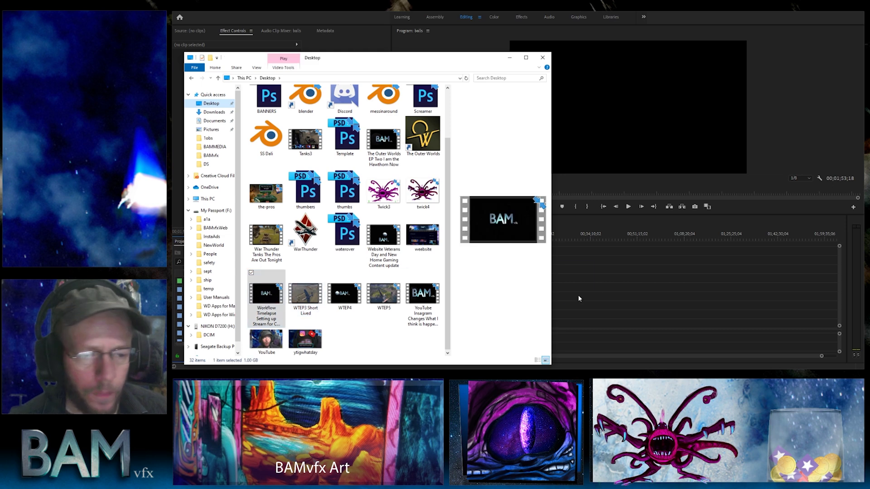
{"action": "left_click_drag", "start_coordinate": [578, 295], "coordinate": [630, 286]}
- Enlarge the program preview, test-play the timelapse, and change playback resolution from 1/8 to Full
{"action": "left_click", "coordinate": [543, 57]}
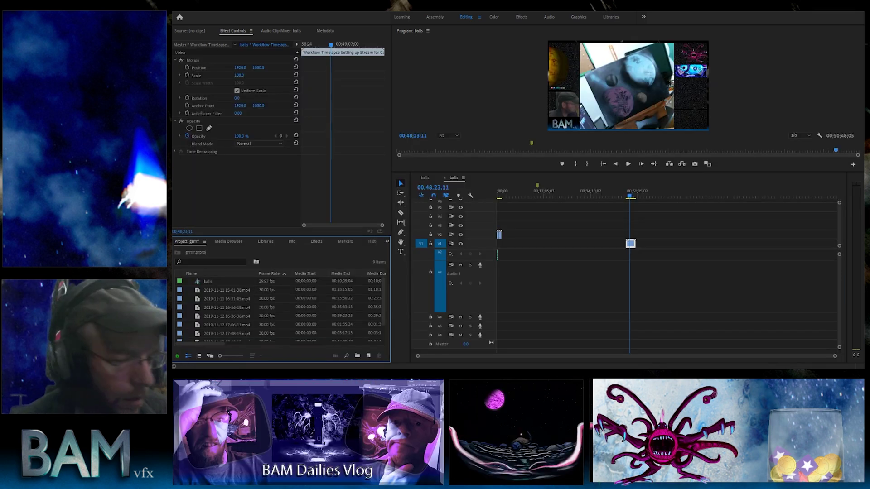
{"action": "left_click_drag", "start_coordinate": [550, 172], "coordinate": [551, 265]}
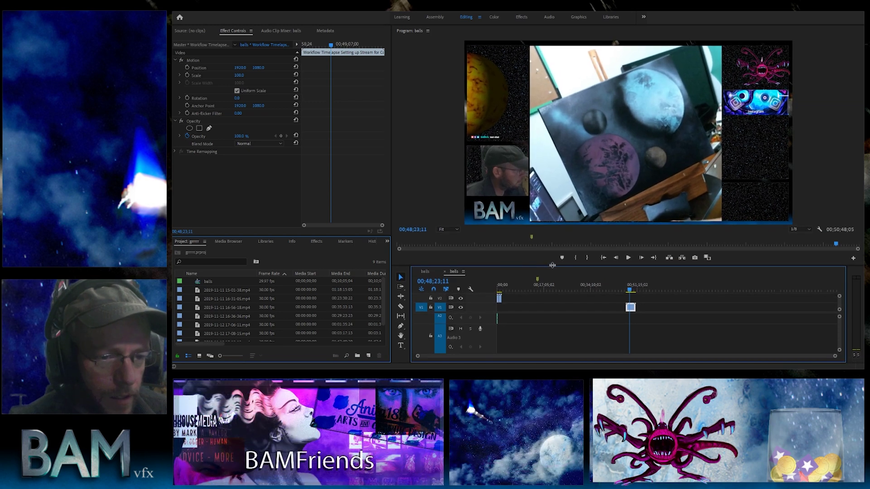
{"action": "left_click", "coordinate": [628, 259]}
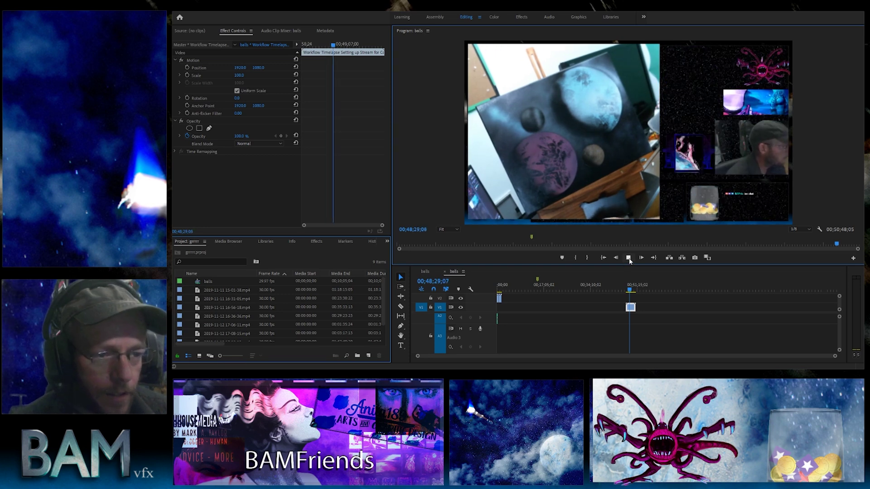
{"action": "left_click", "coordinate": [629, 257]}
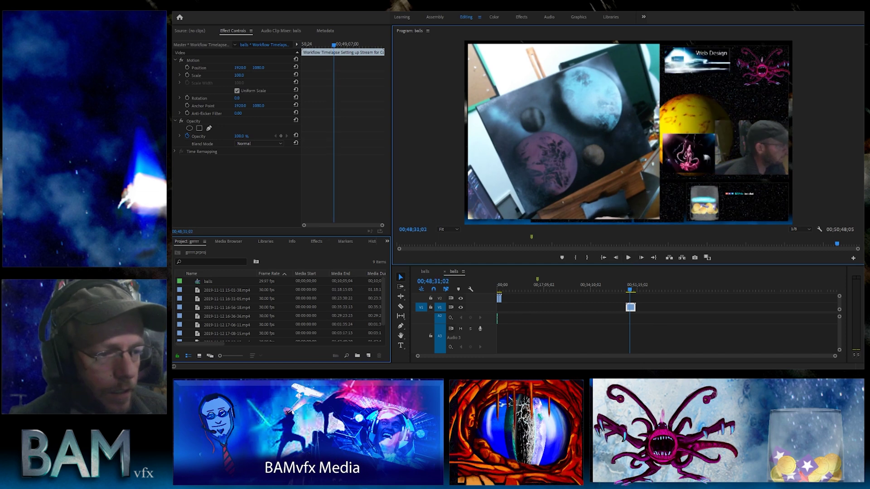
{"action": "left_click", "coordinate": [794, 230]}
{"action": "left_click", "coordinate": [800, 237]}
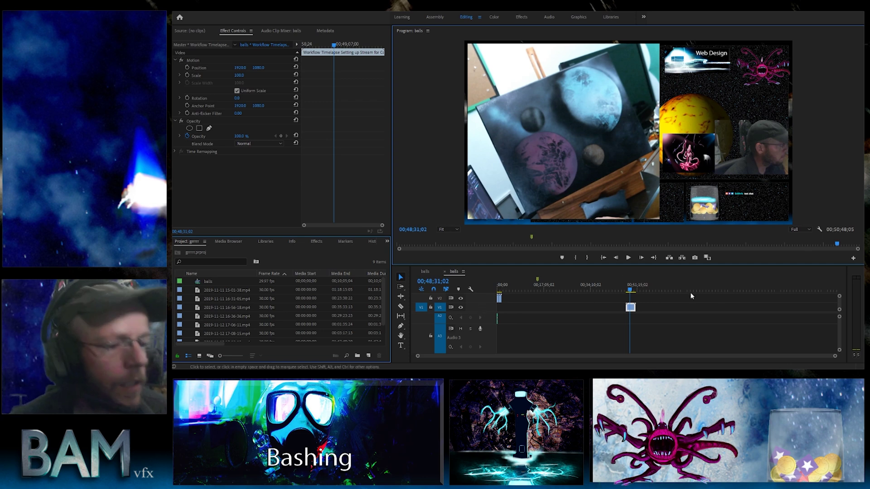
- Confirm Full playback resolution and play the Workflow Timelapse footage in the Program monitor
{"action": "left_click", "coordinate": [808, 232]}
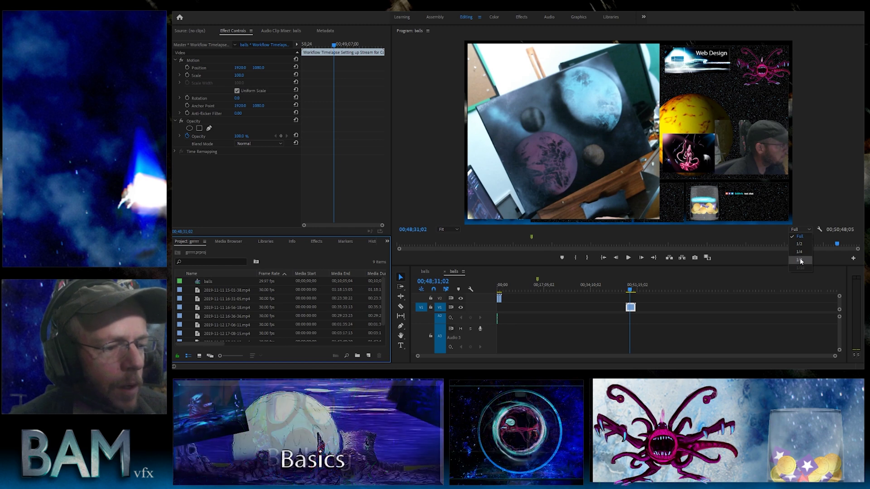
{"action": "left_click", "coordinate": [620, 256]}
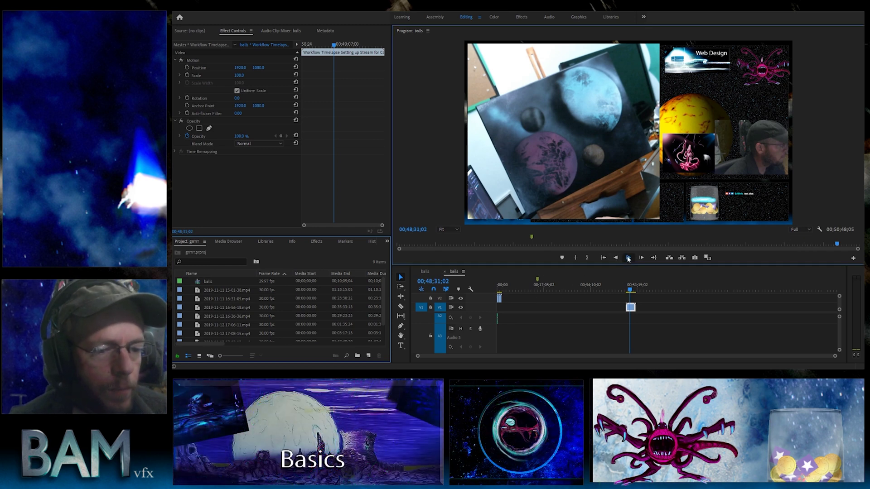
{"action": "left_click", "coordinate": [629, 257]}
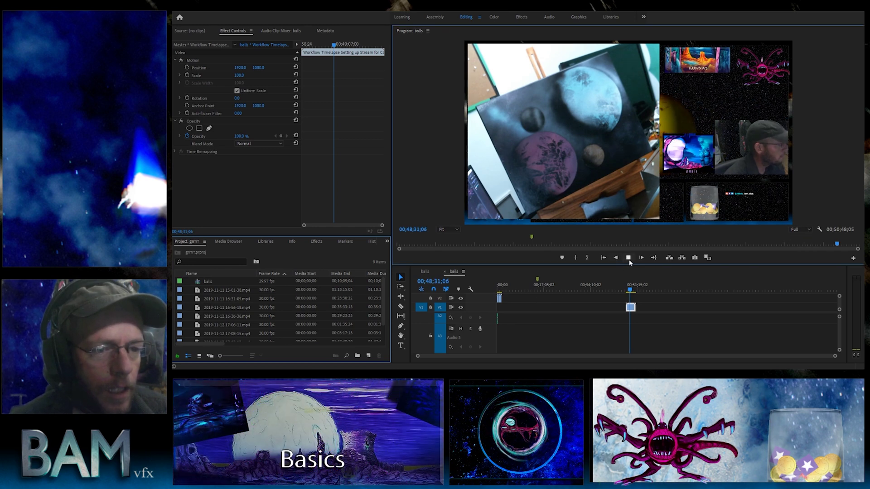